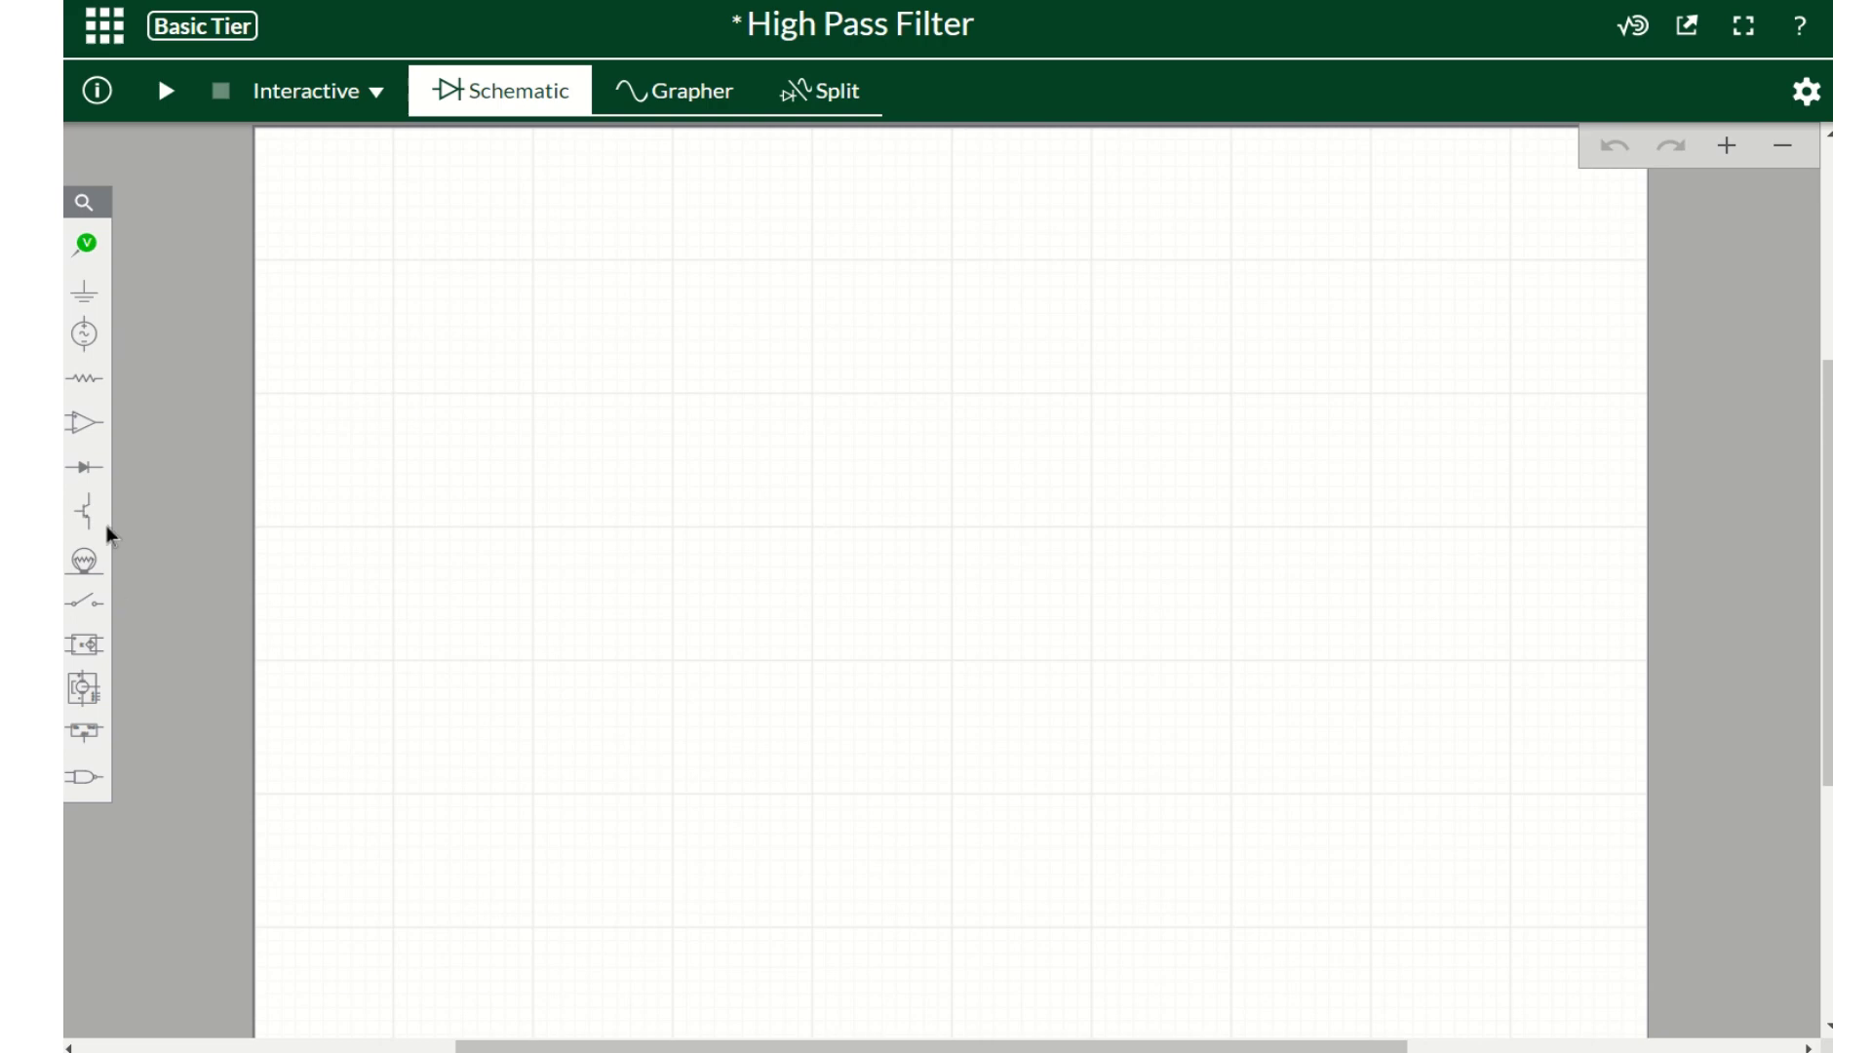
Place a 1µF capacitor C1 from the Passive palette near the sheet centre
left_click(85, 378)
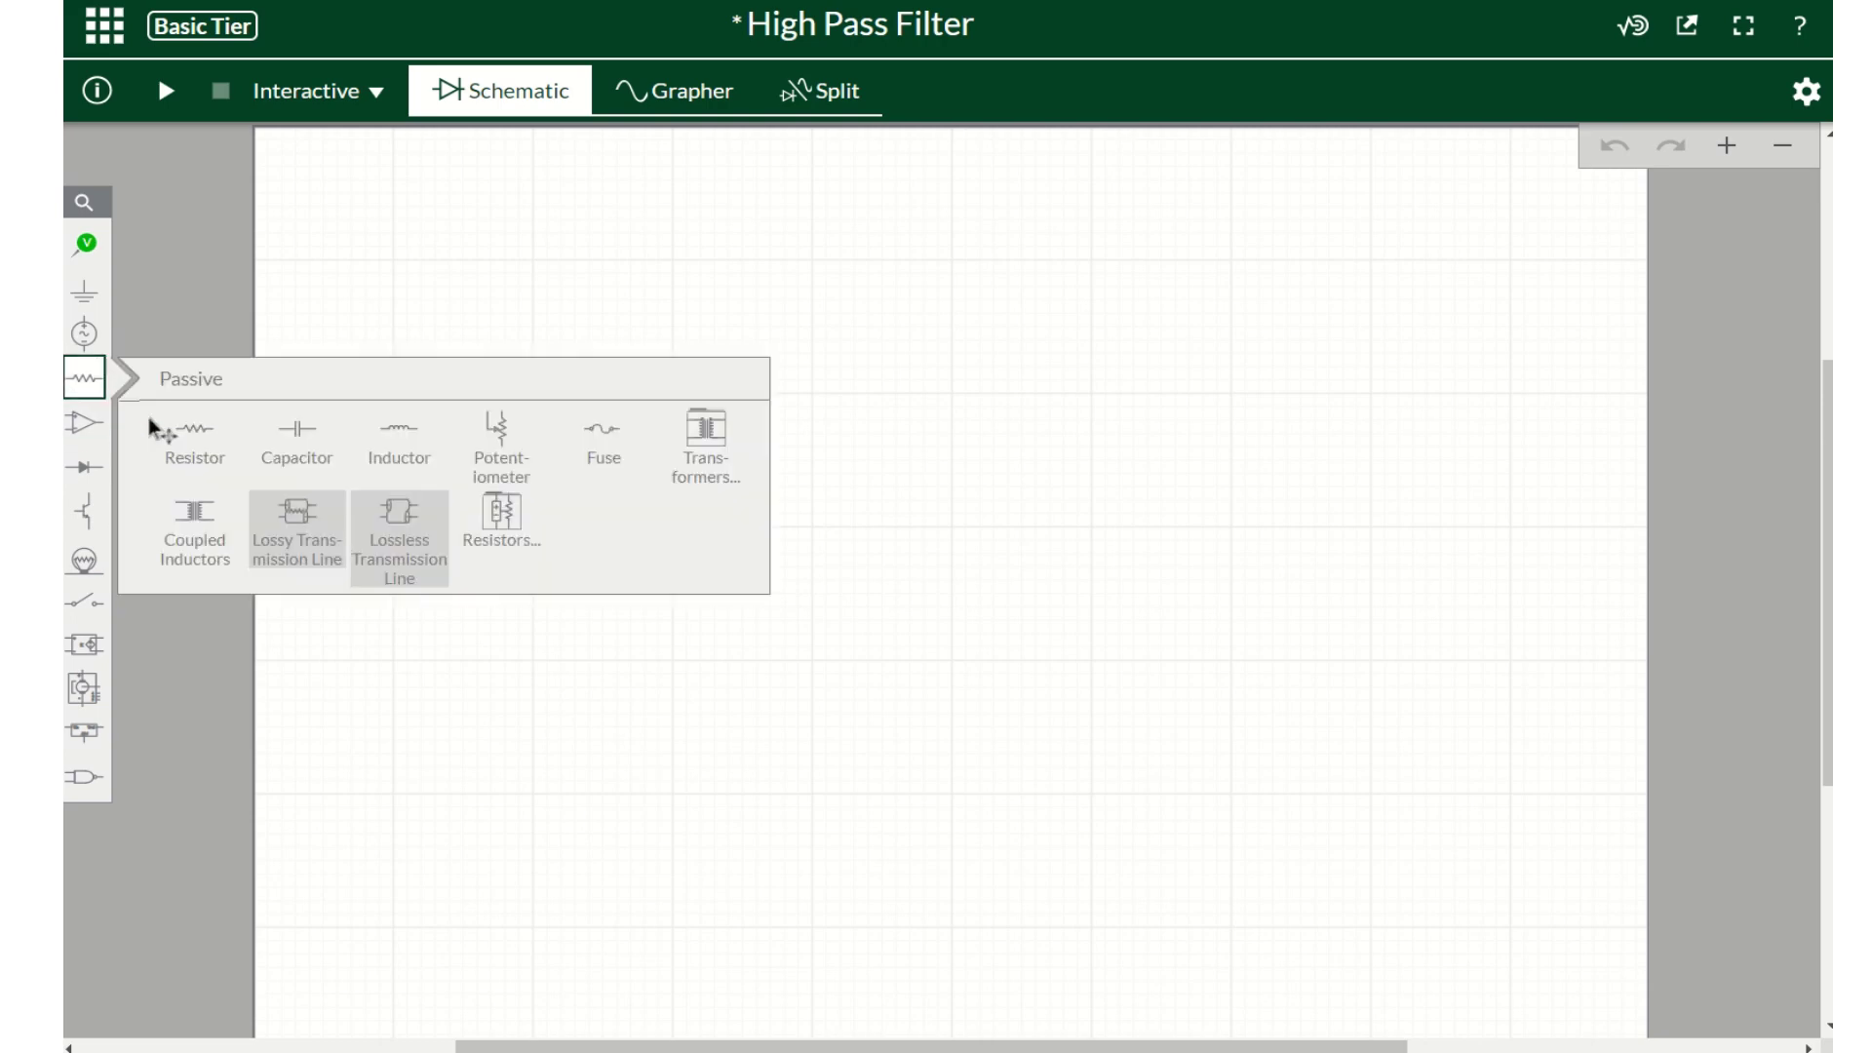
left_click(300, 438)
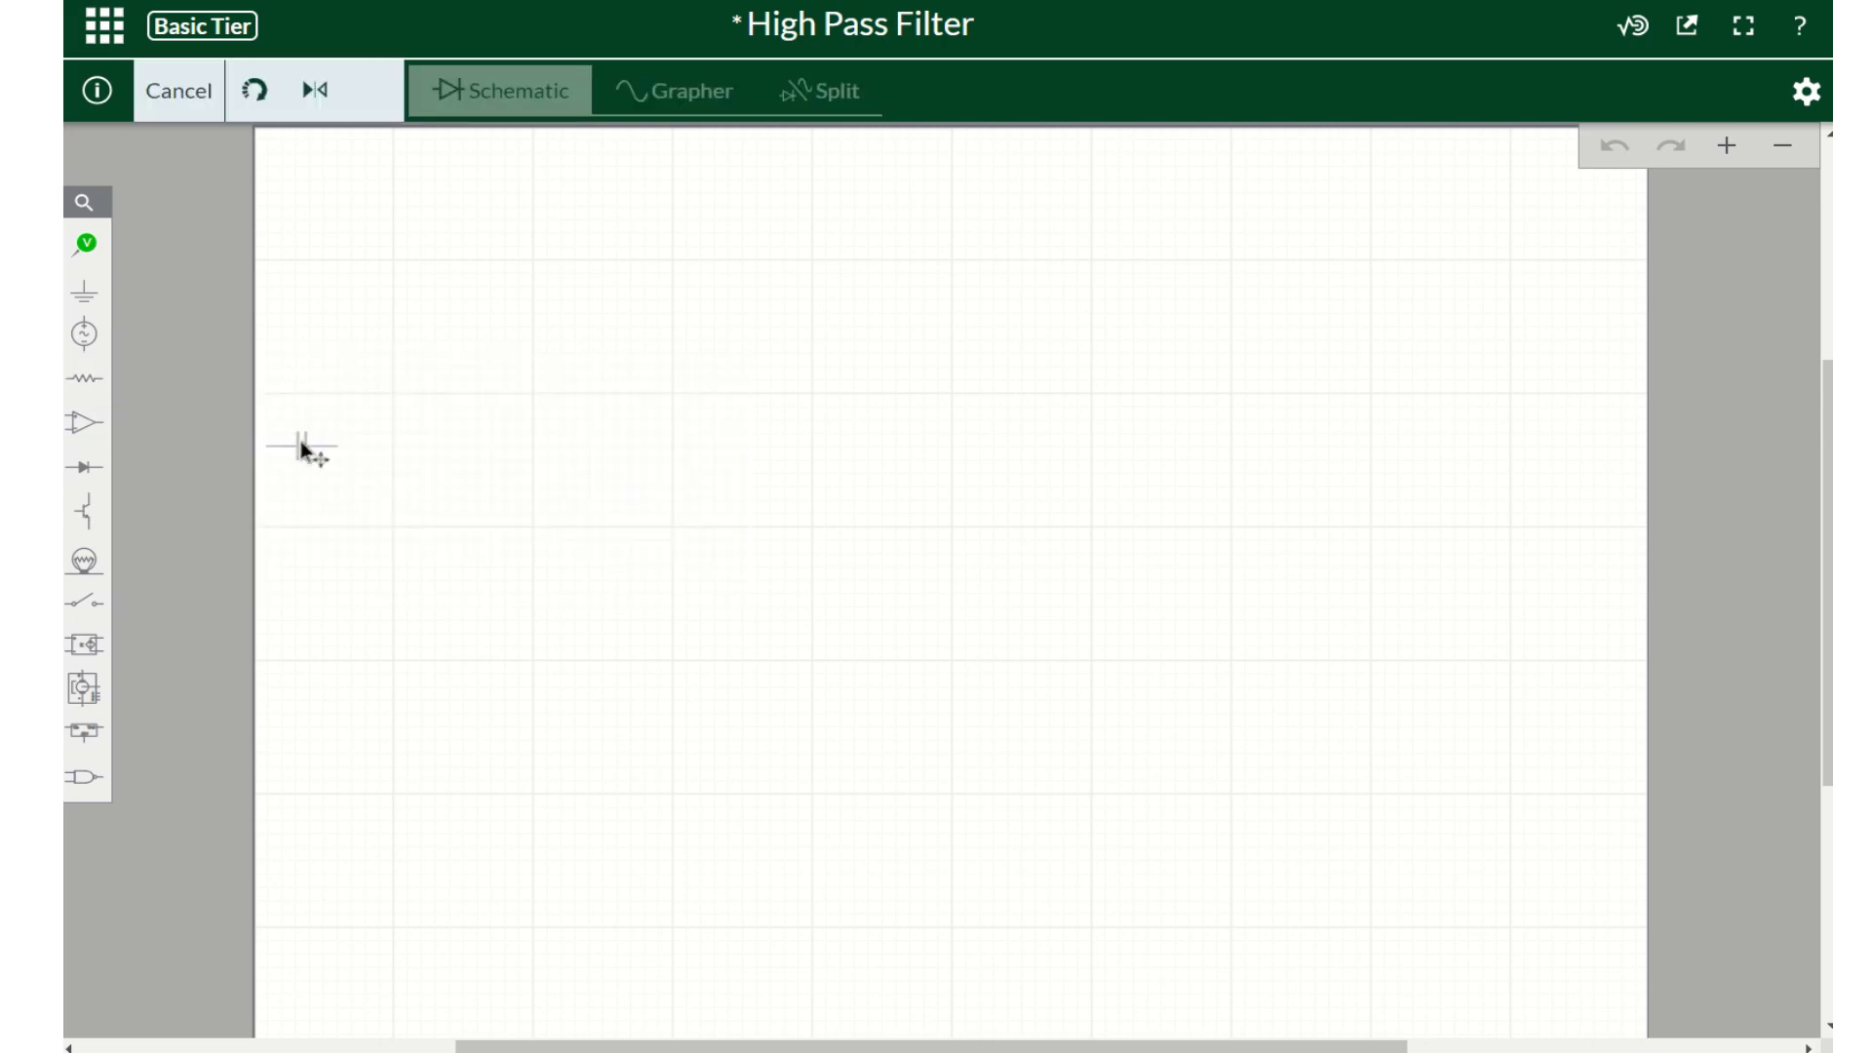
left_click(988, 394)
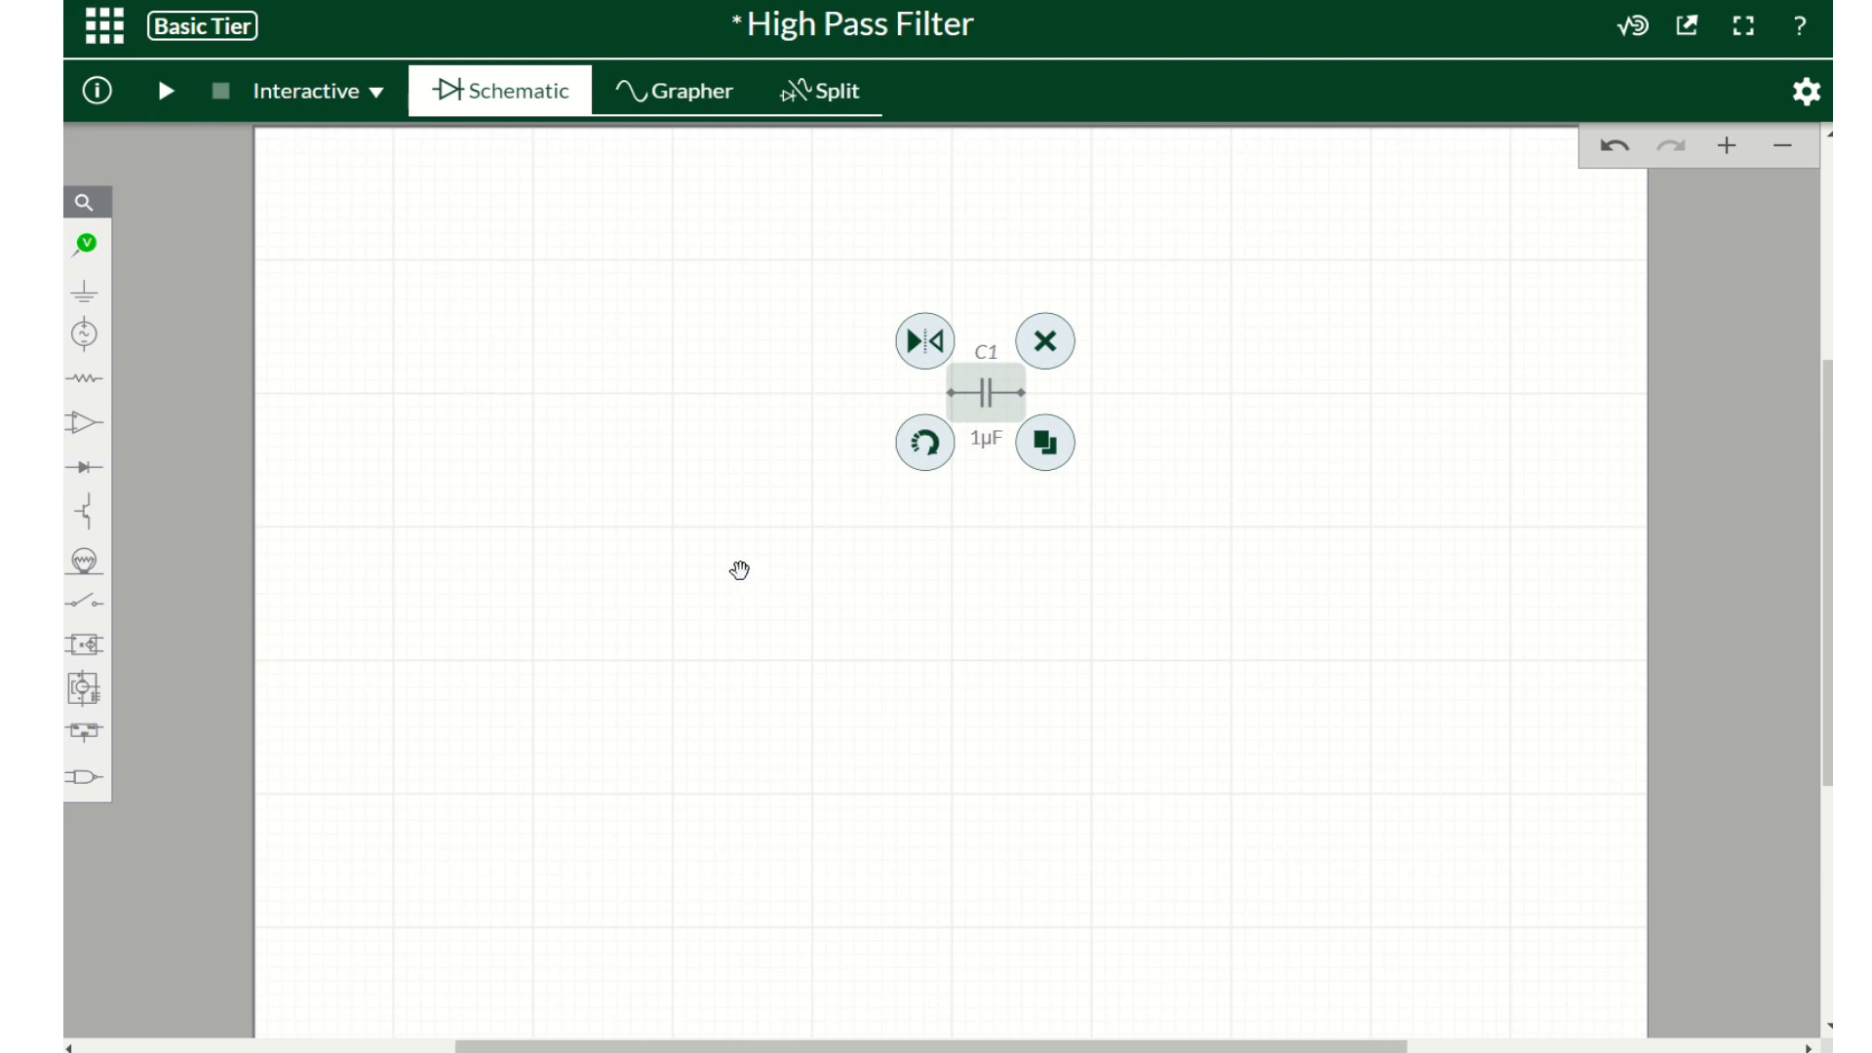
Place a 1kΩ resistor R1 to the right of C1, rotated vertical
left_click(85, 378)
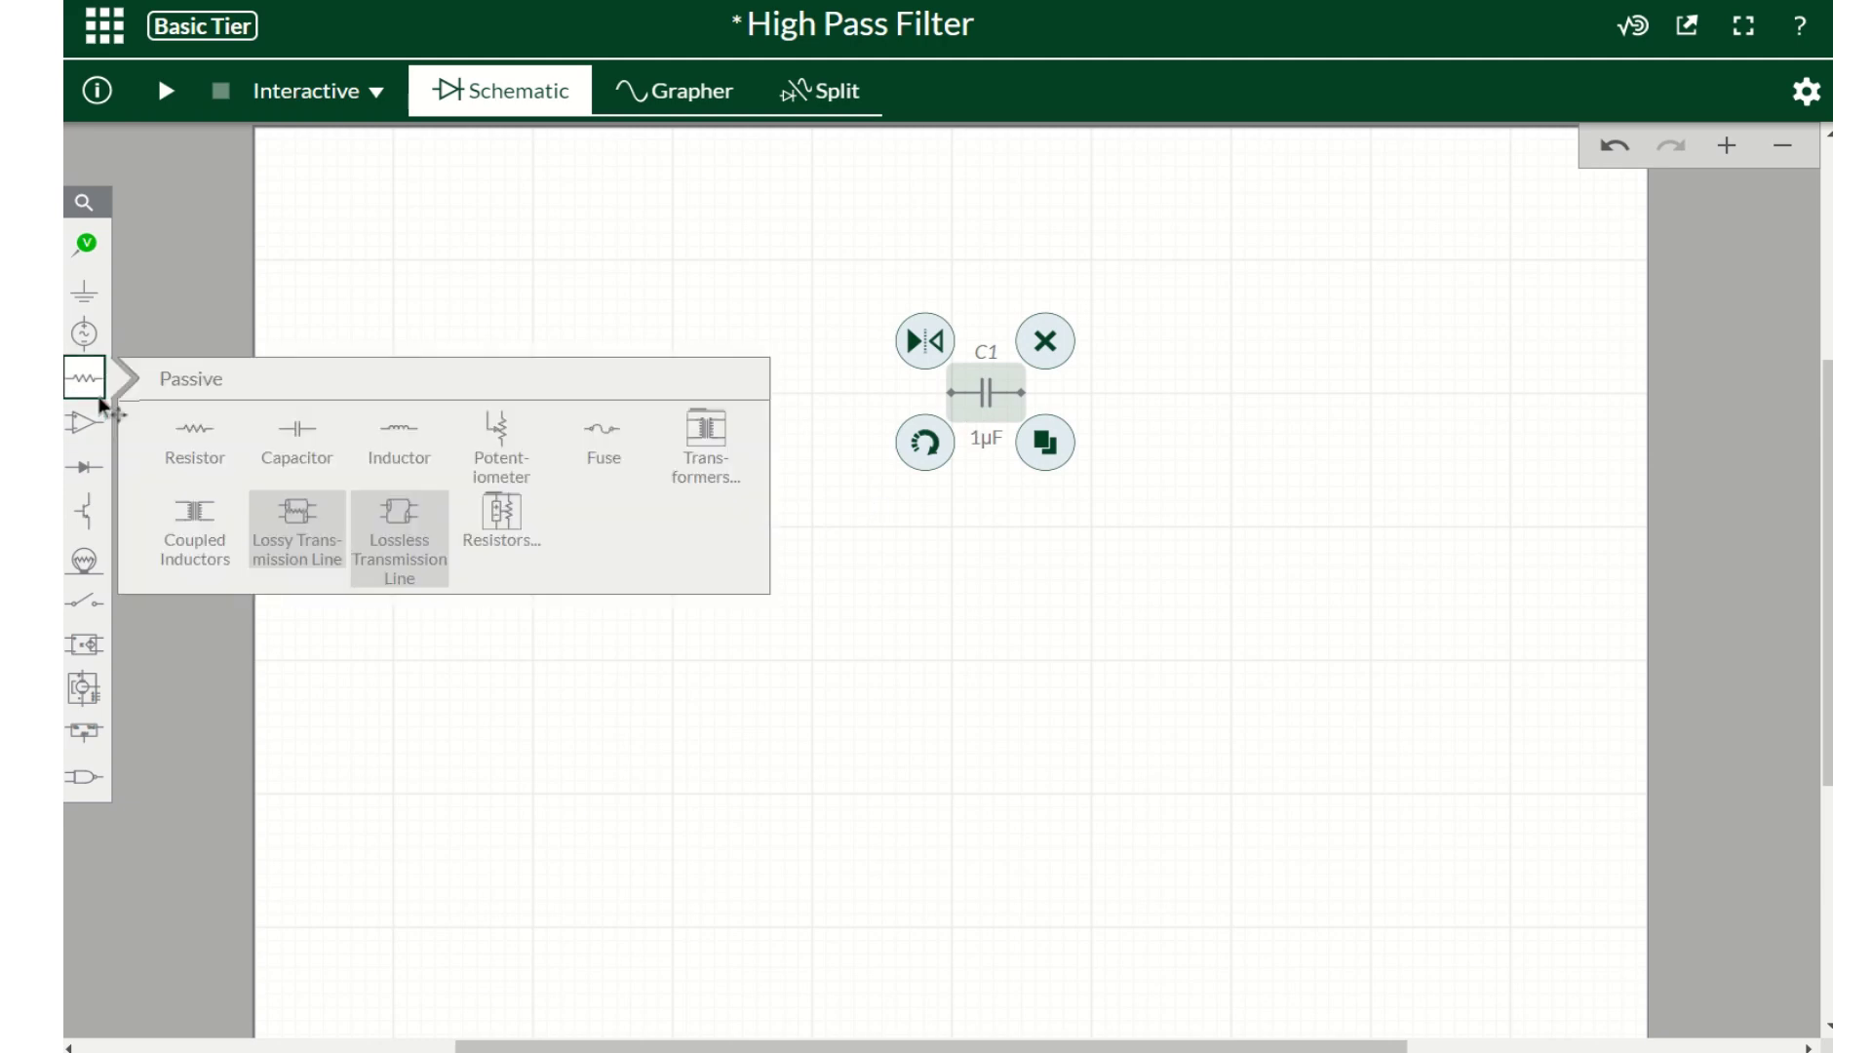
left_click(185, 441)
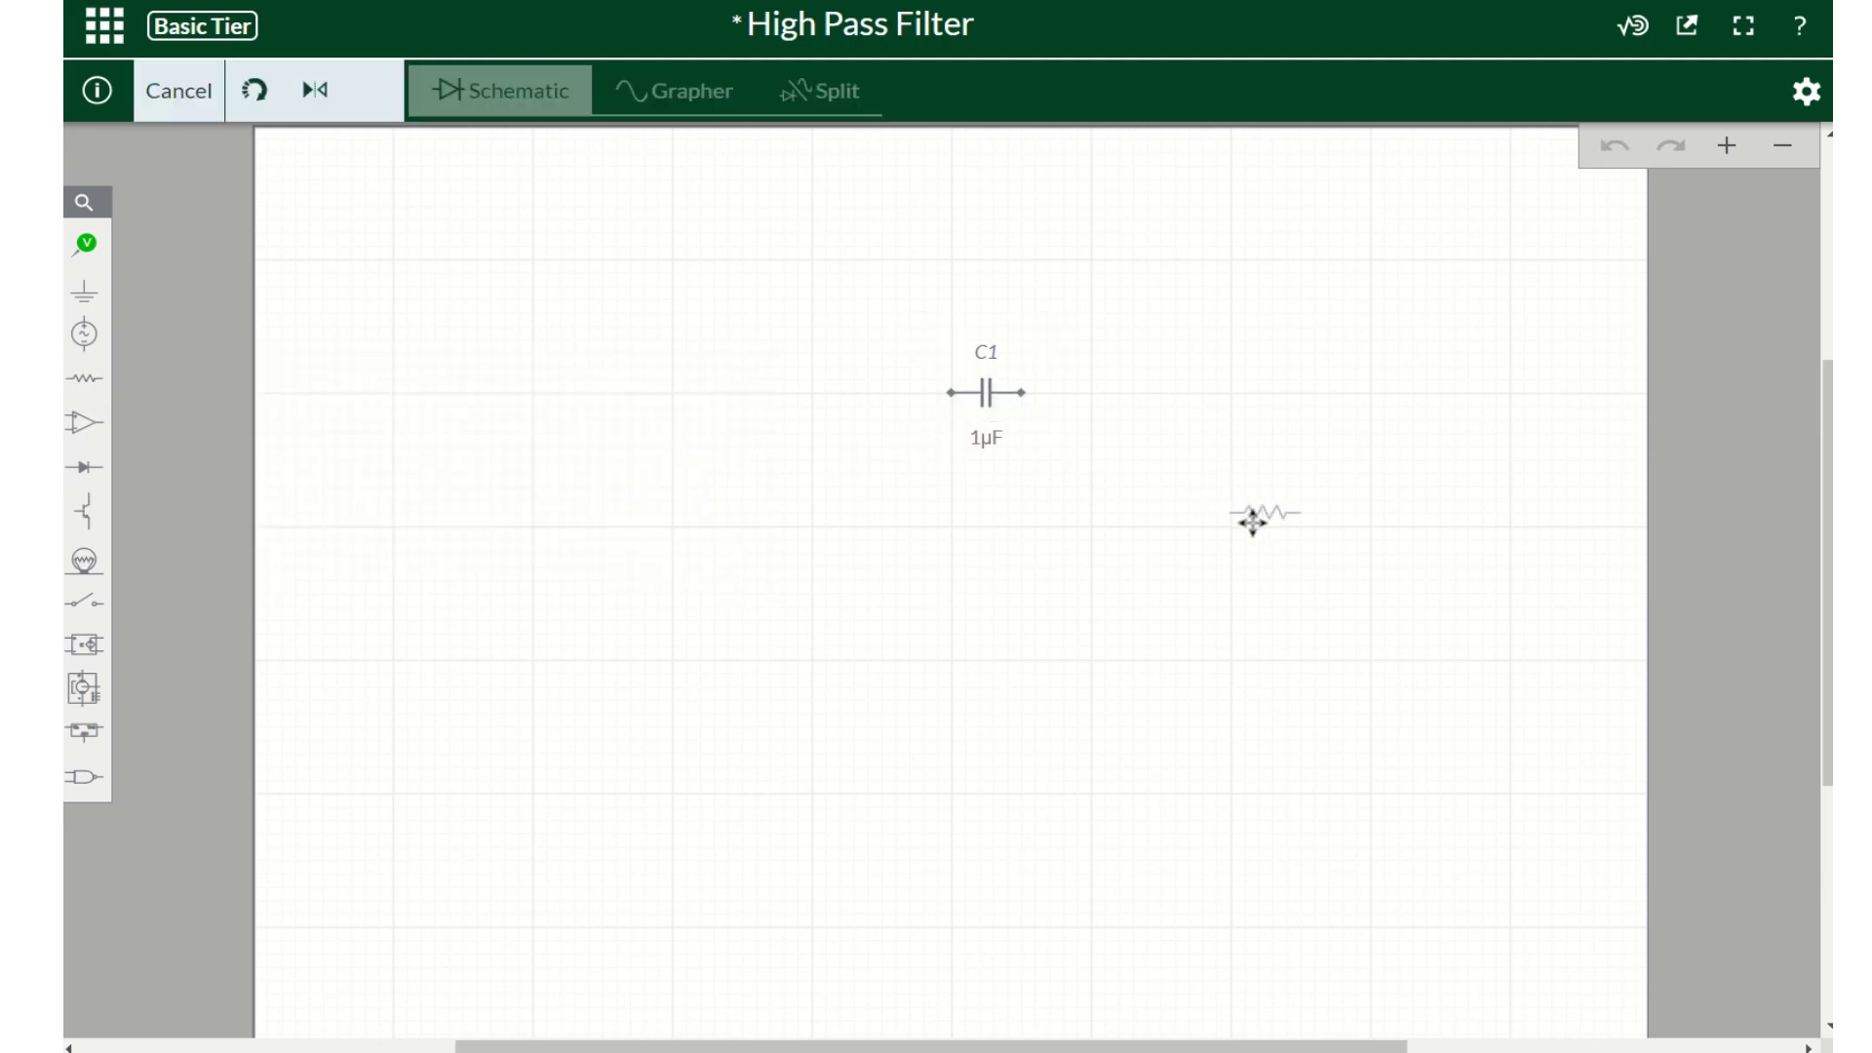
left_click(1235, 527)
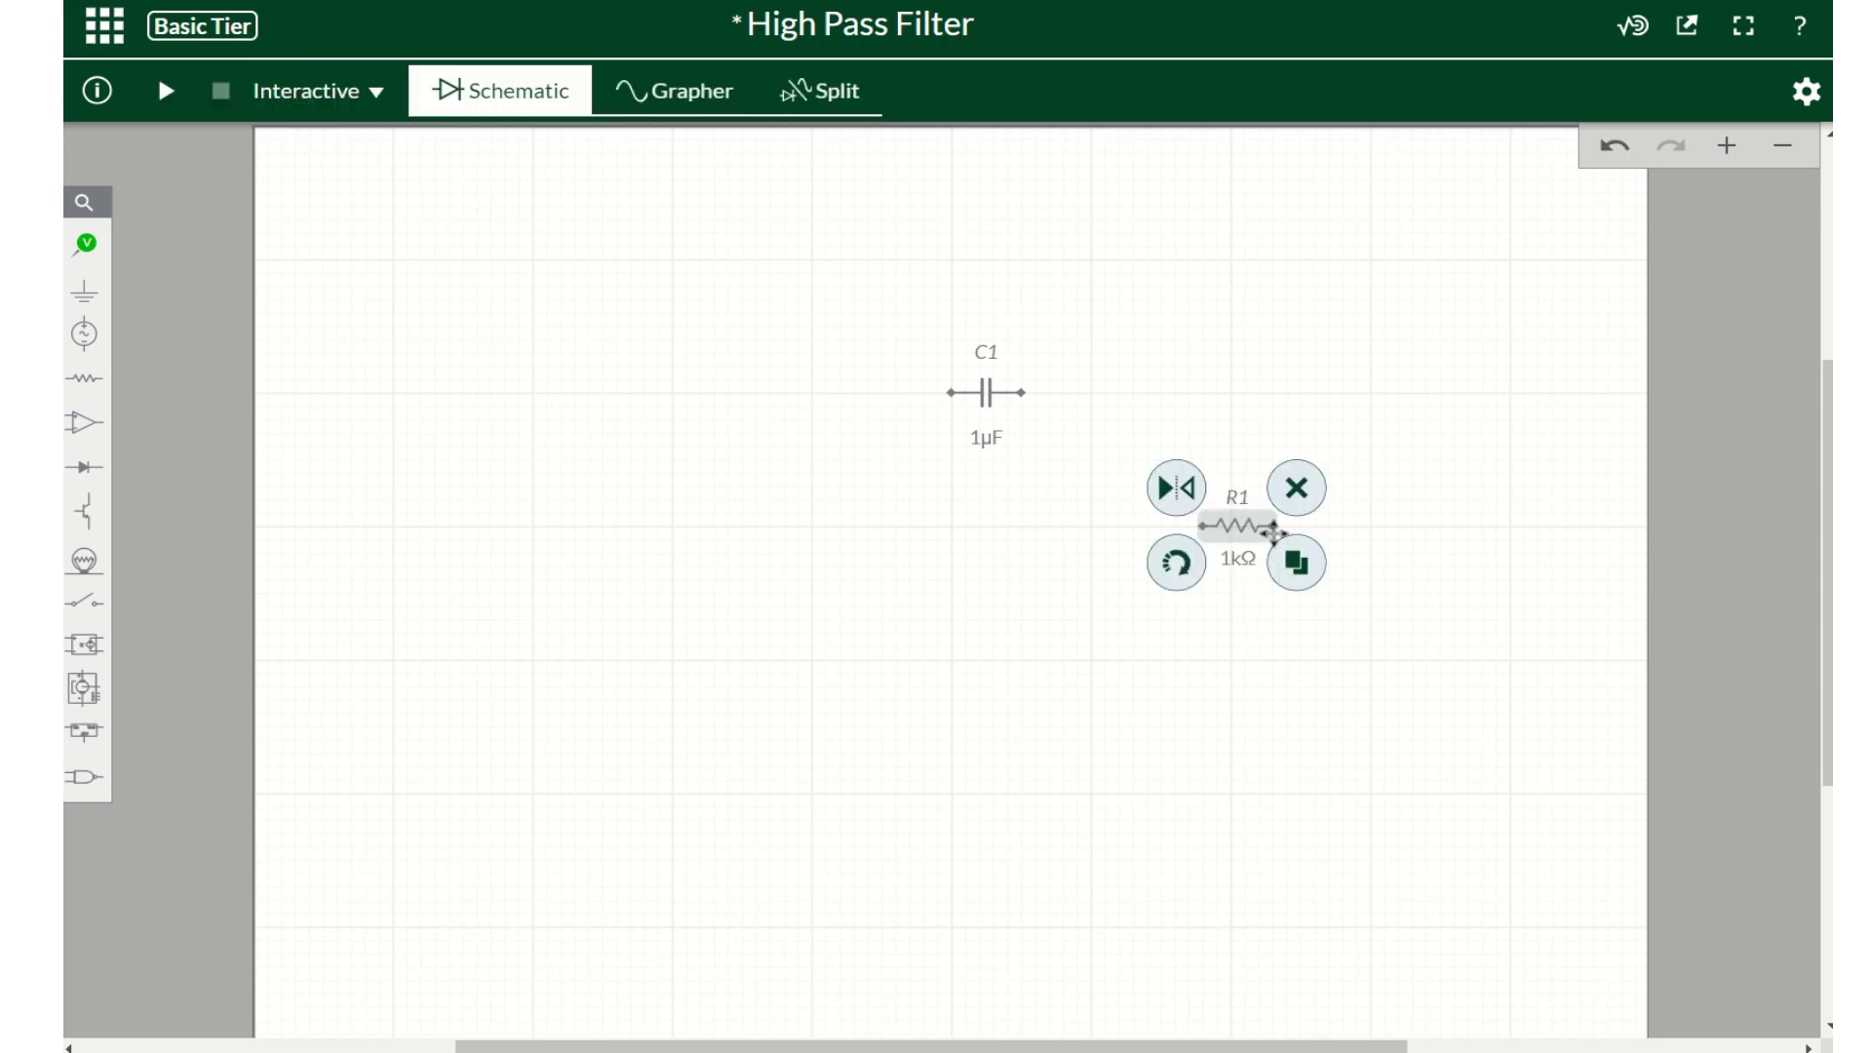
left_click(1194, 565)
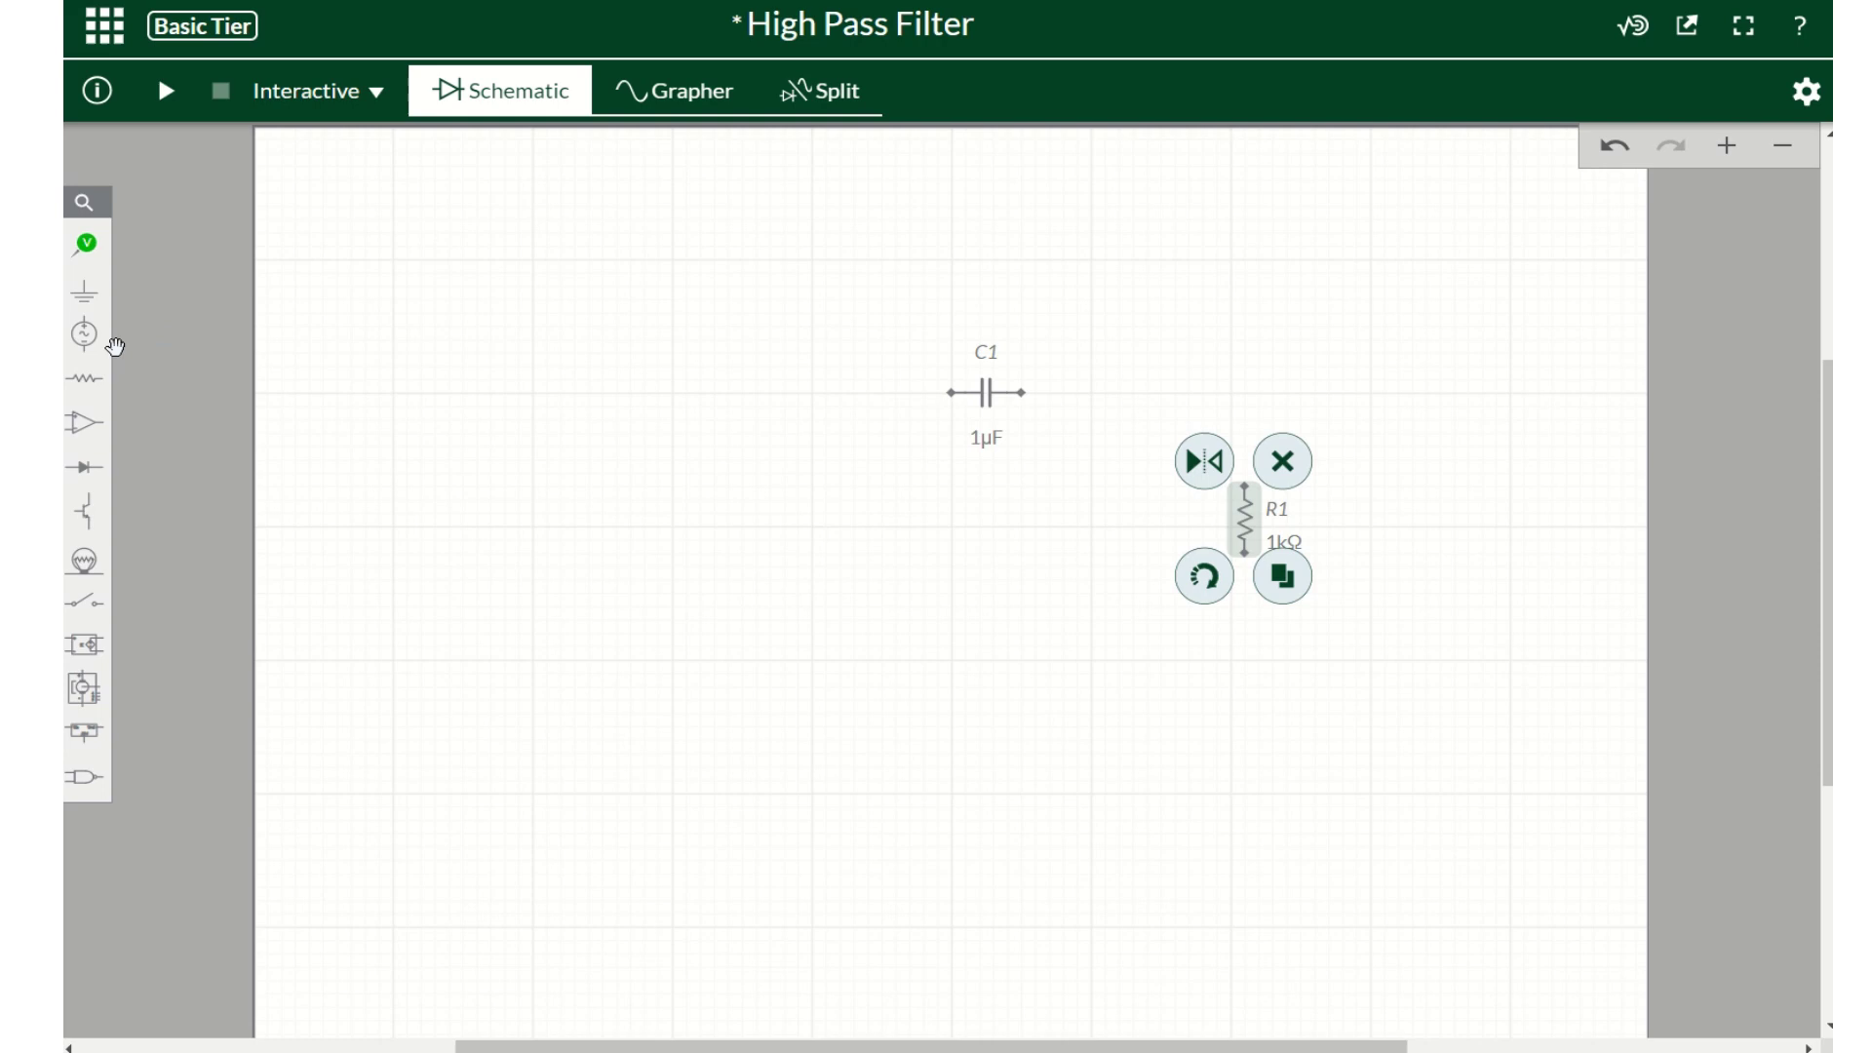
Place a 1V 1kHz AC voltage source V1 to the left of the capacitor
left_click(86, 341)
left_click(195, 388)
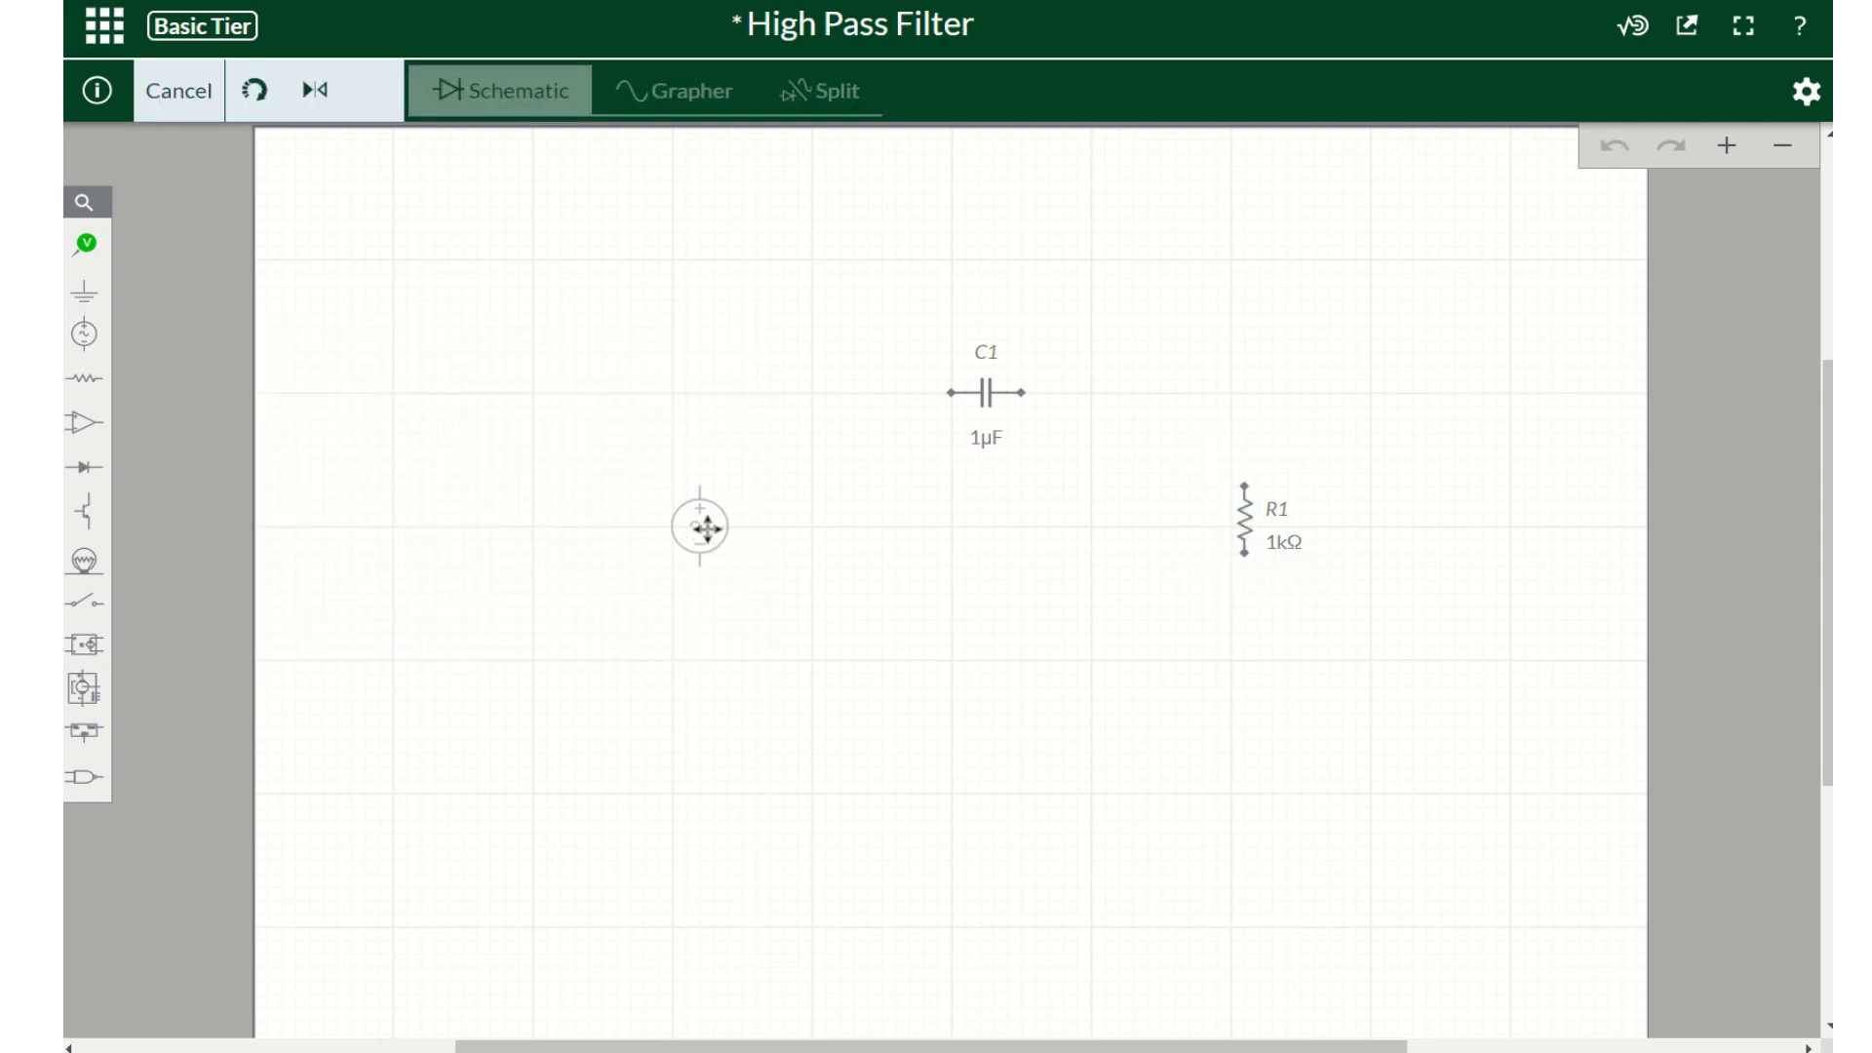
left_click(756, 526)
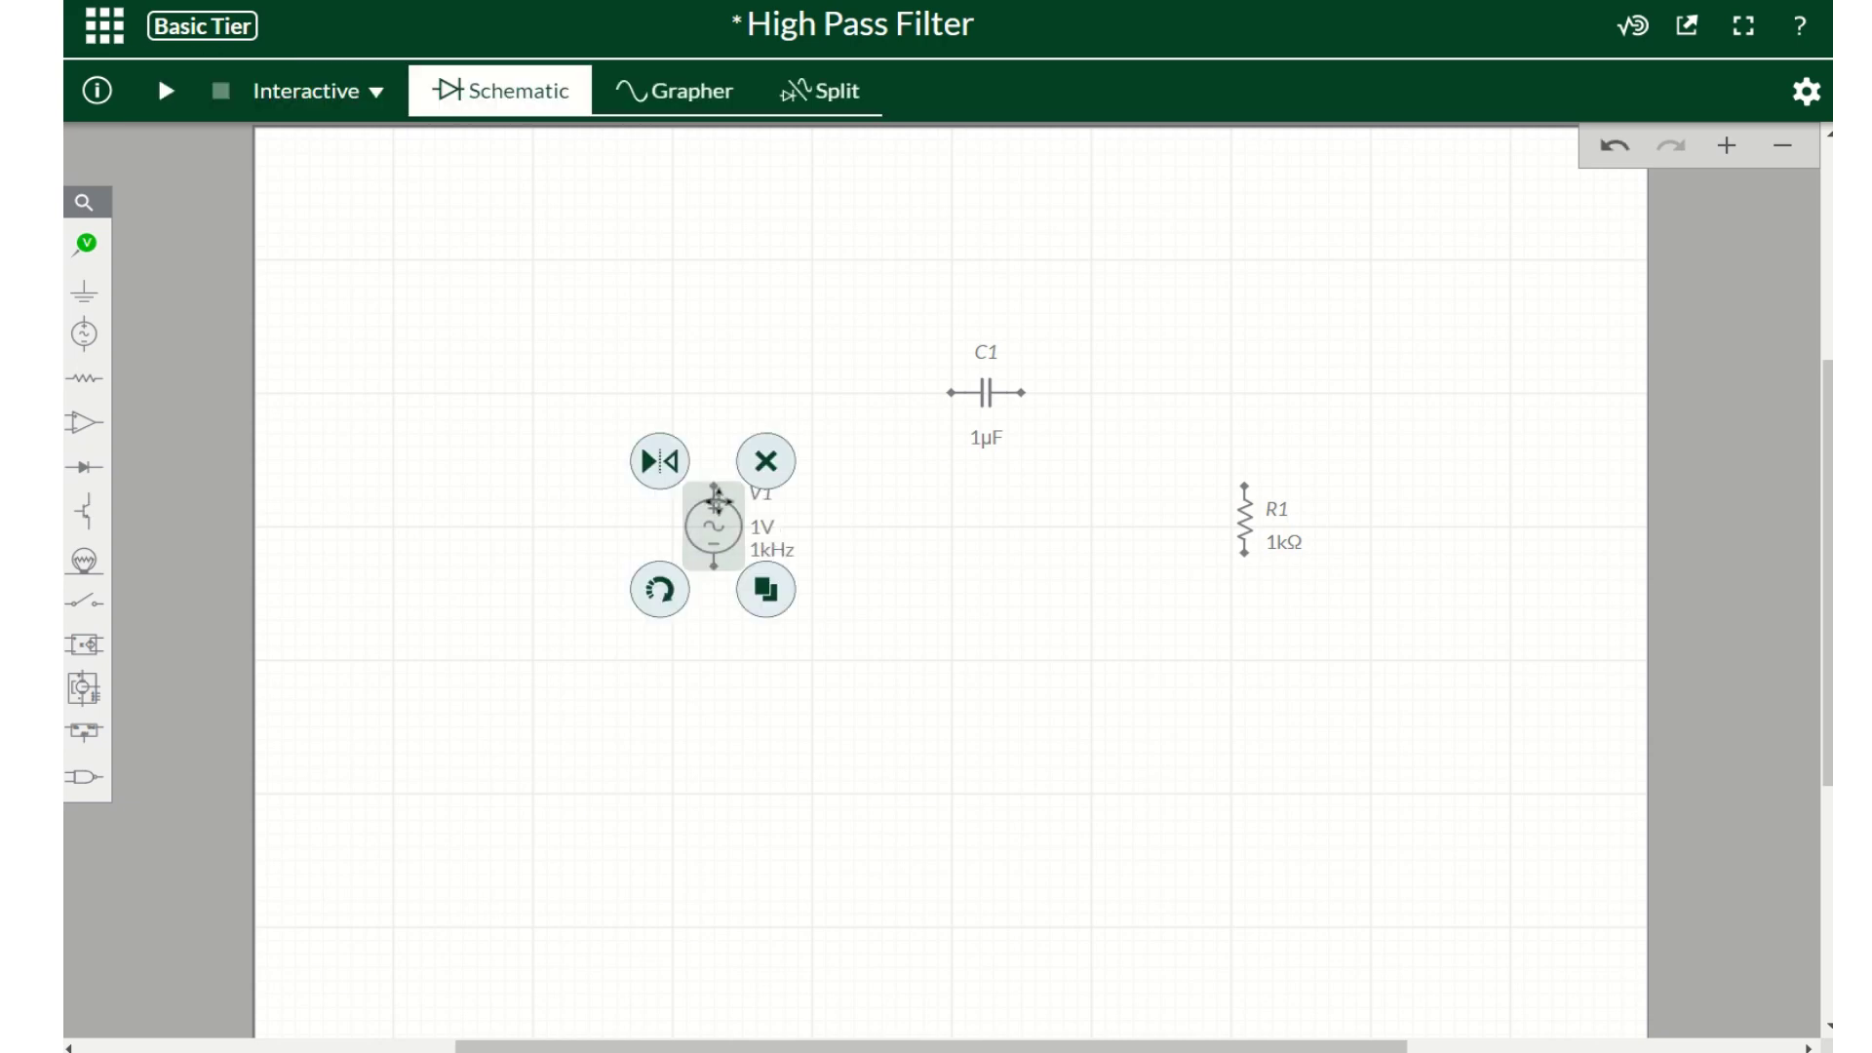
left_click(564, 422)
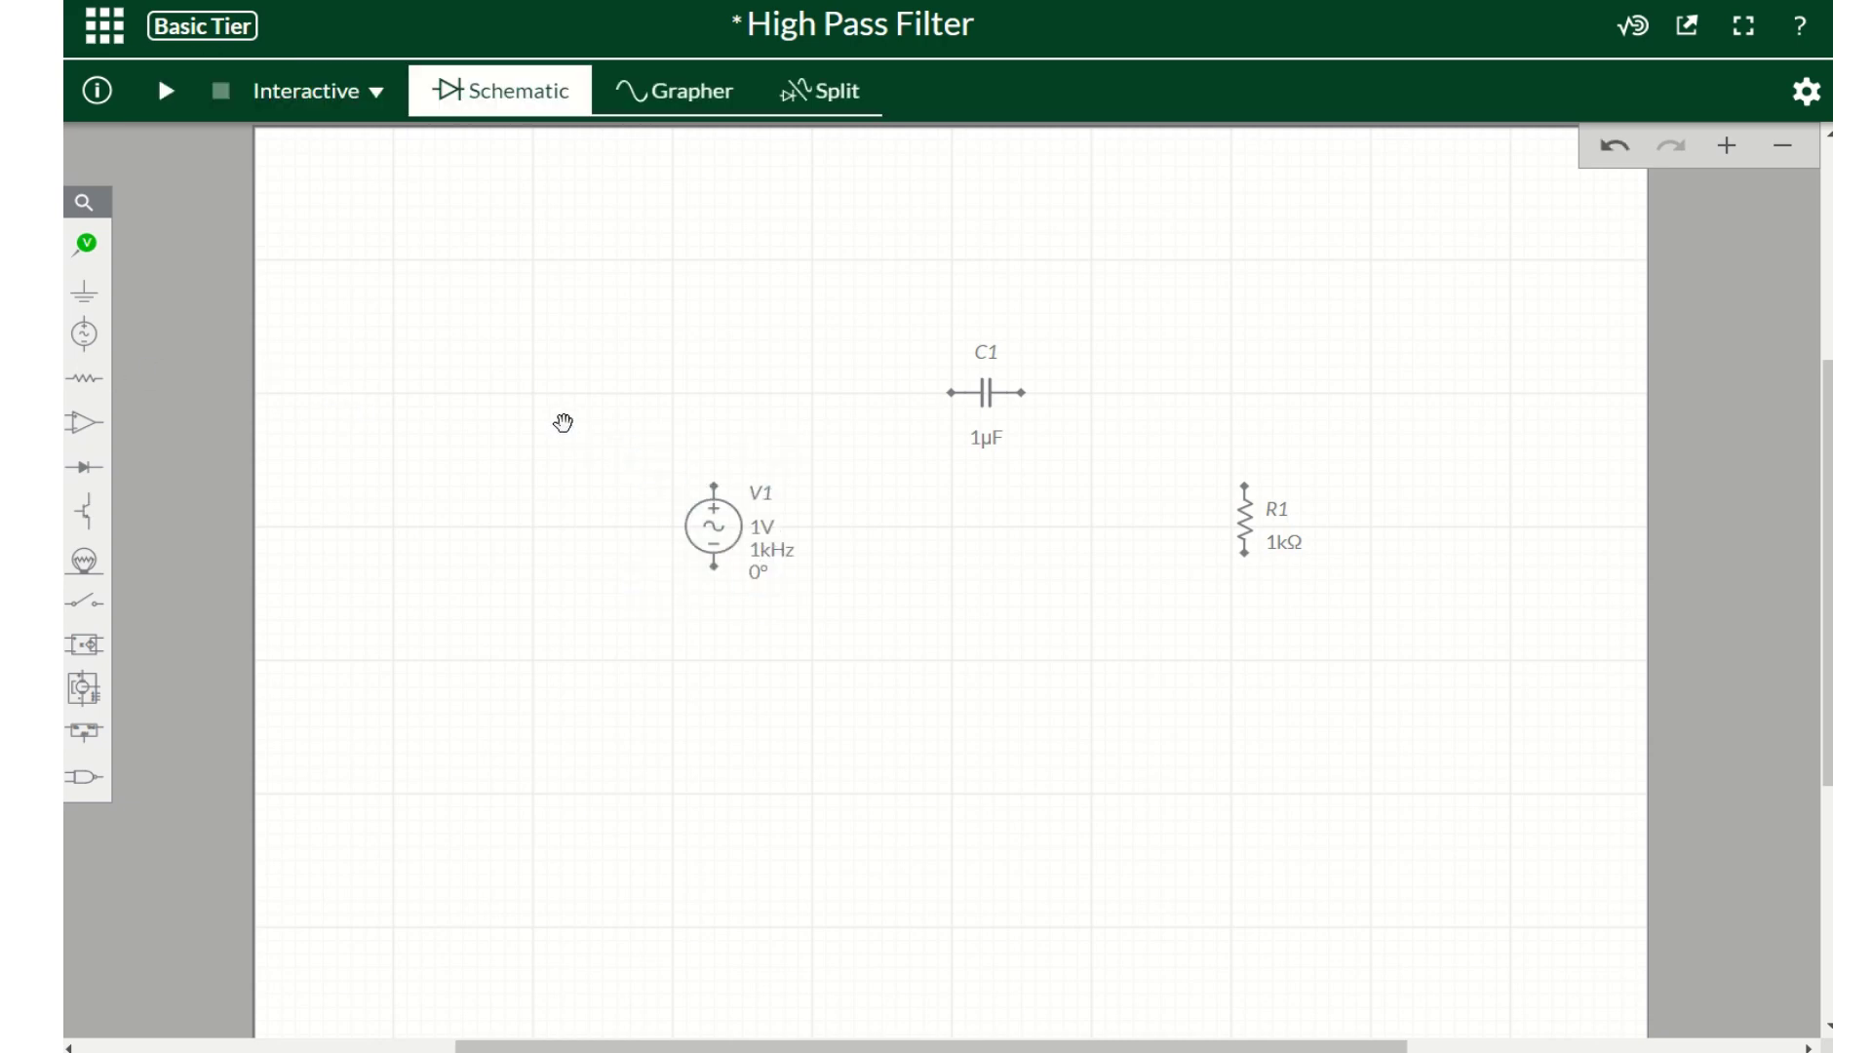
Wire V1's top to C1, C1 to R1's top, and R1's bottom back to V1's bottom
left_click(715, 486)
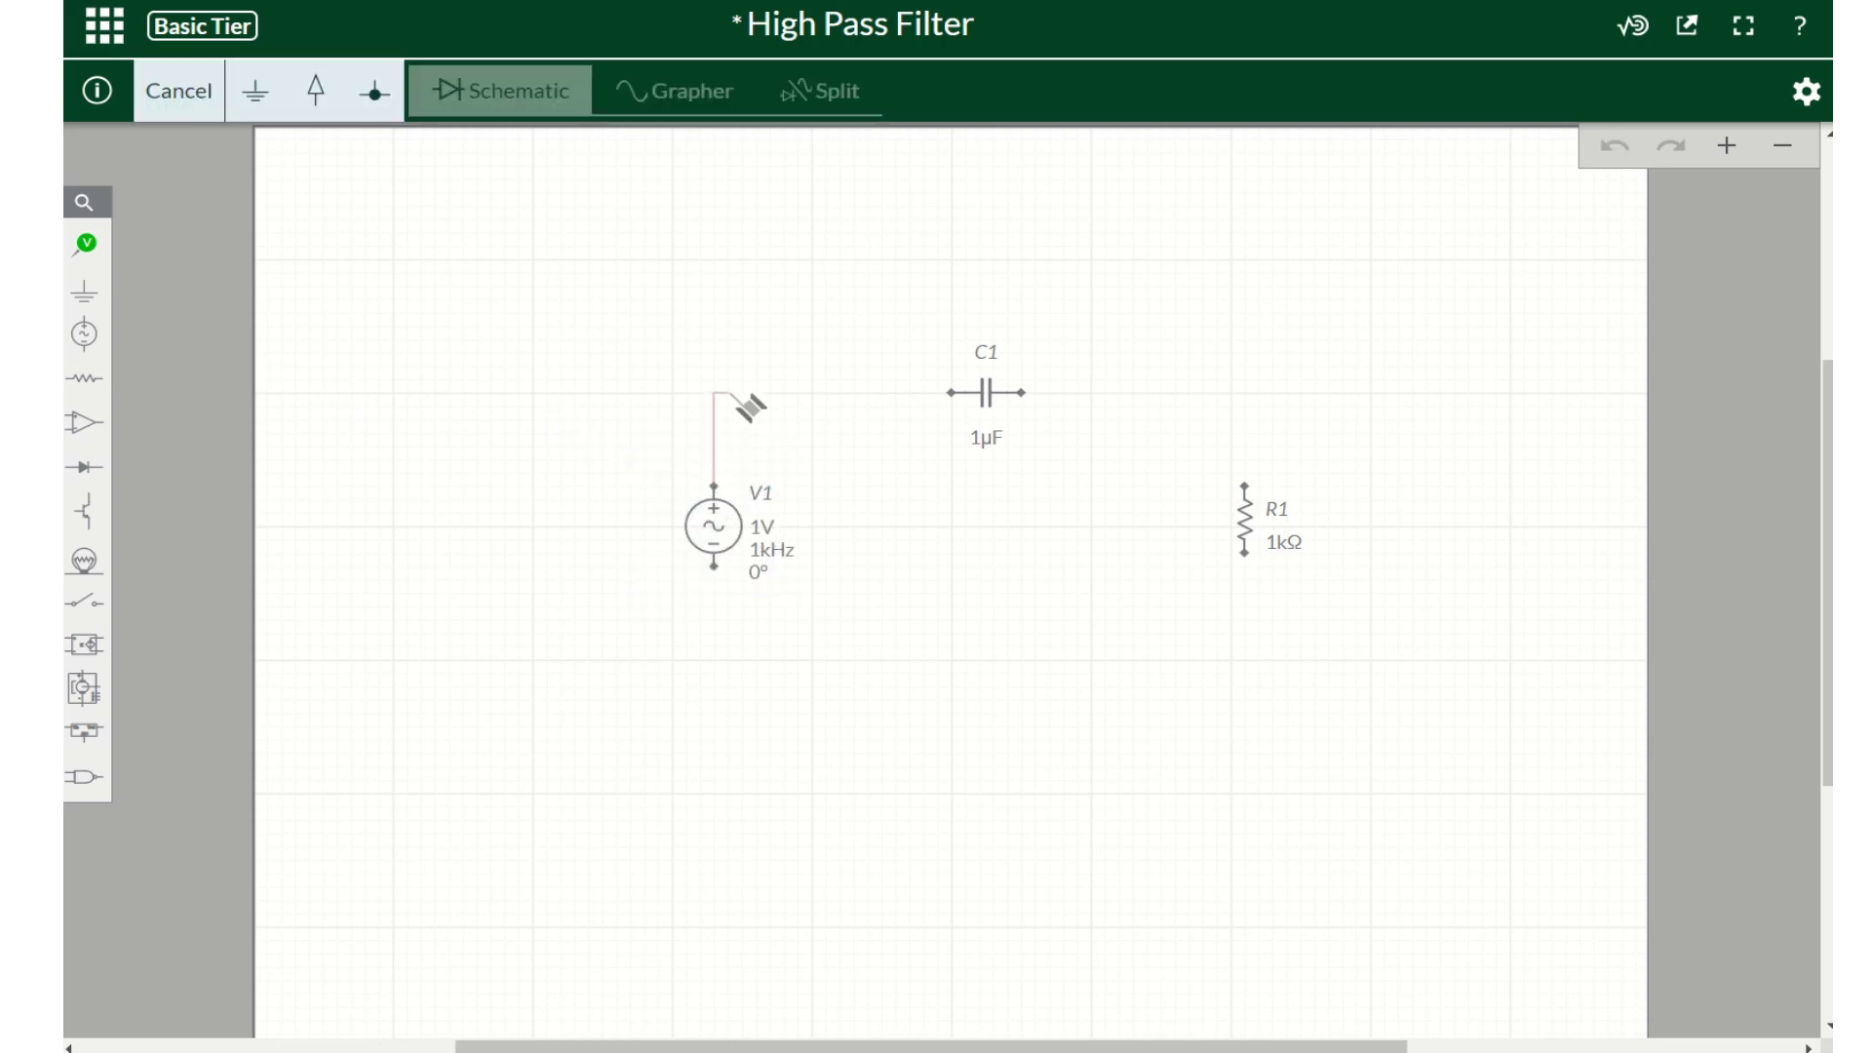
left_click(953, 394)
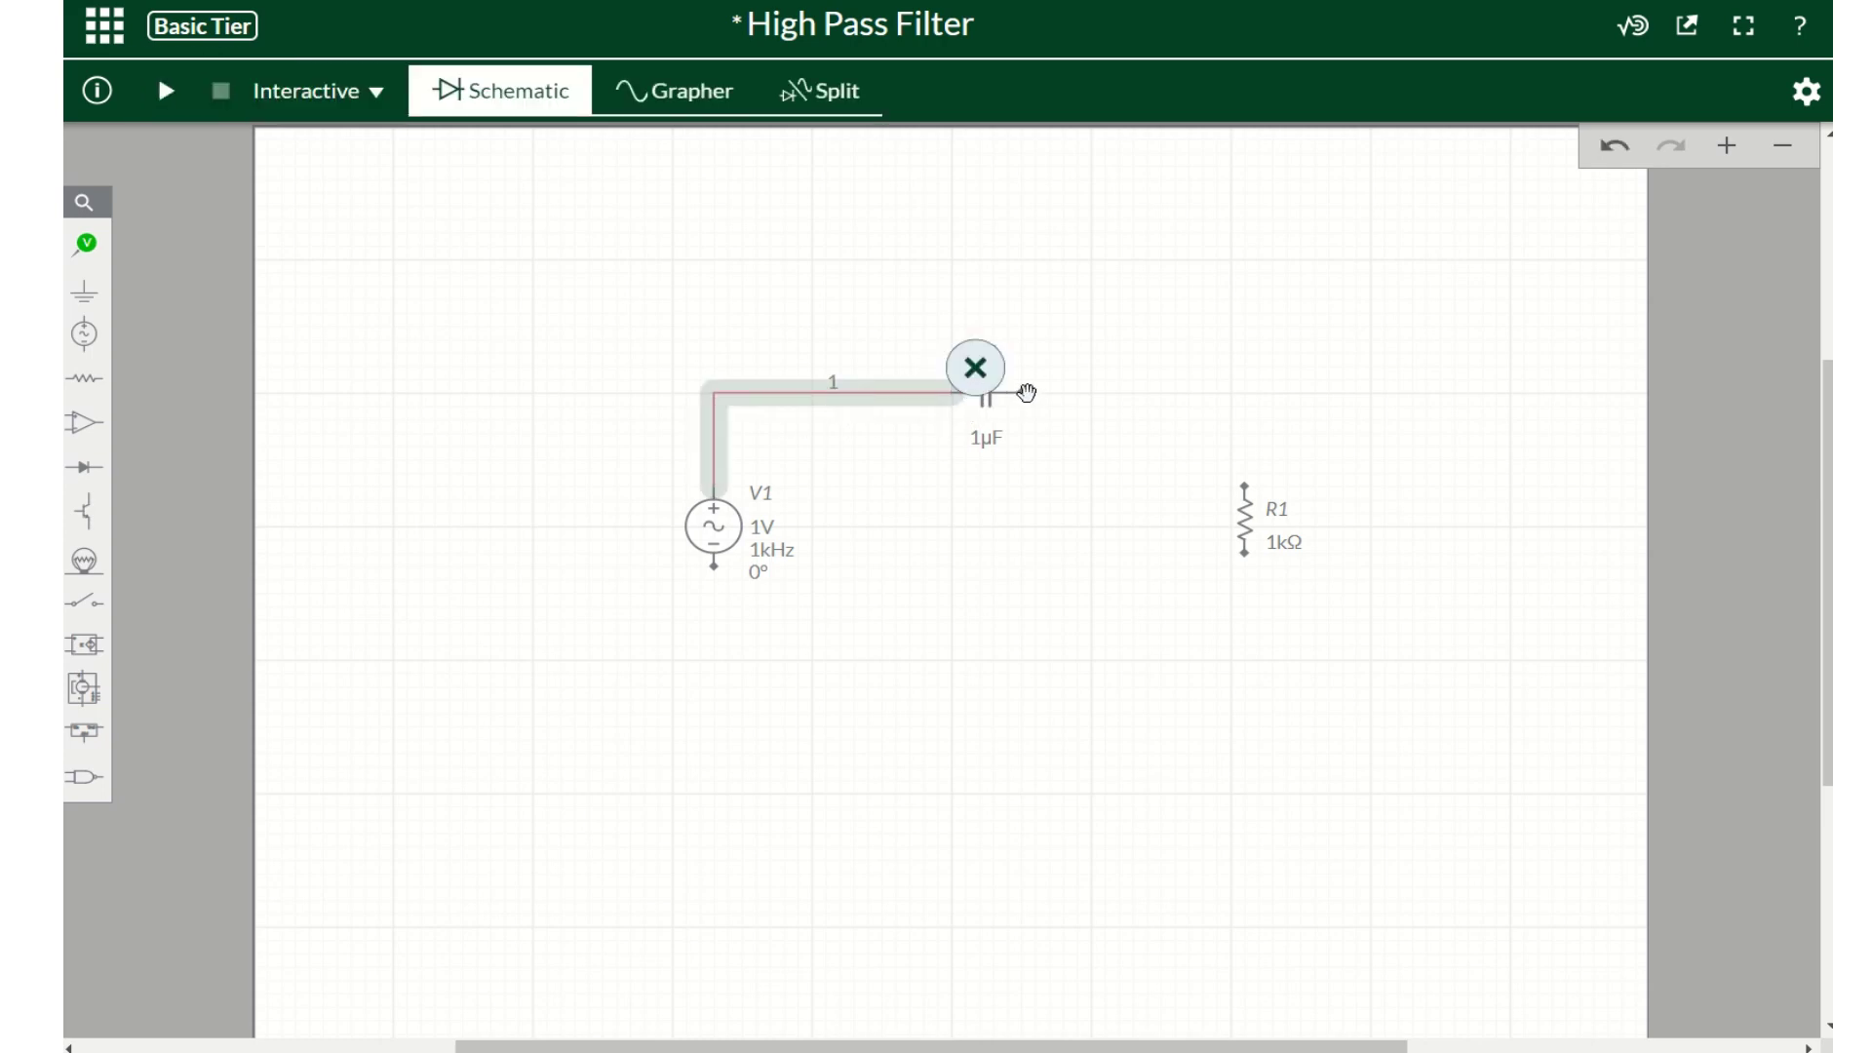
left_click(1093, 397)
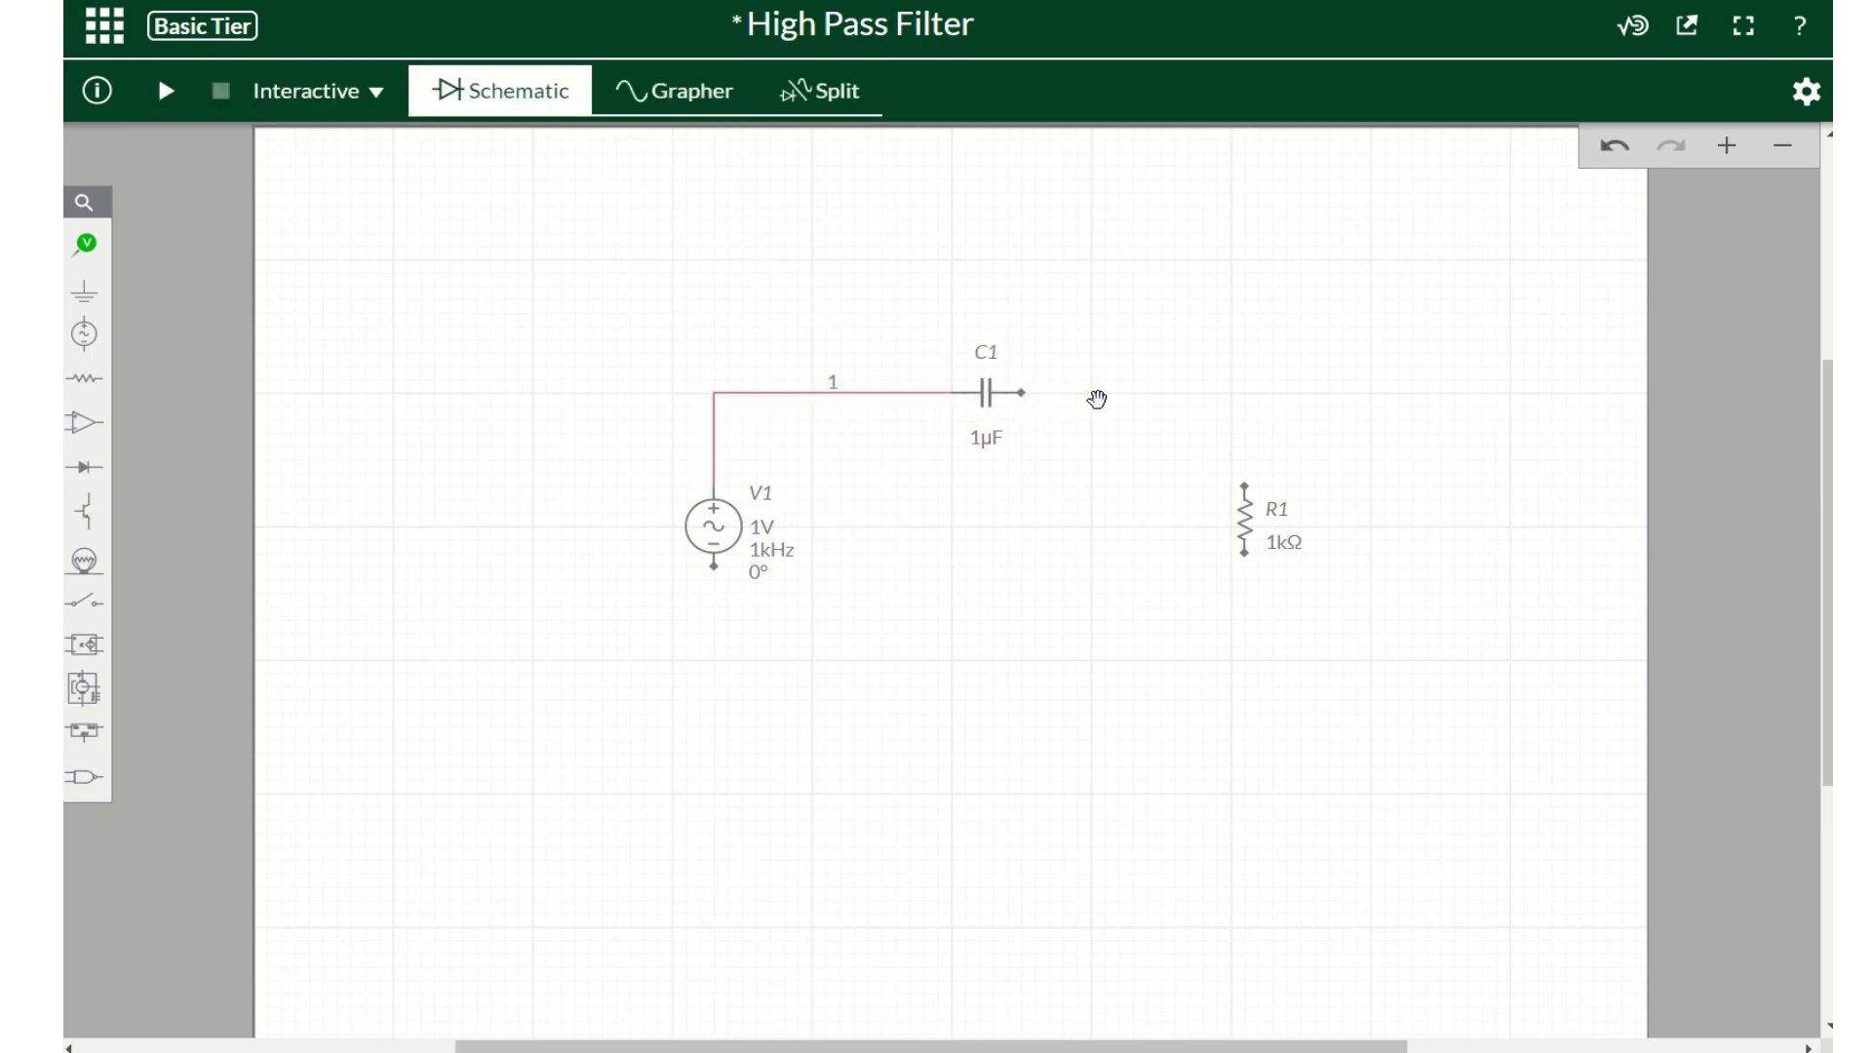
left_click(1024, 393)
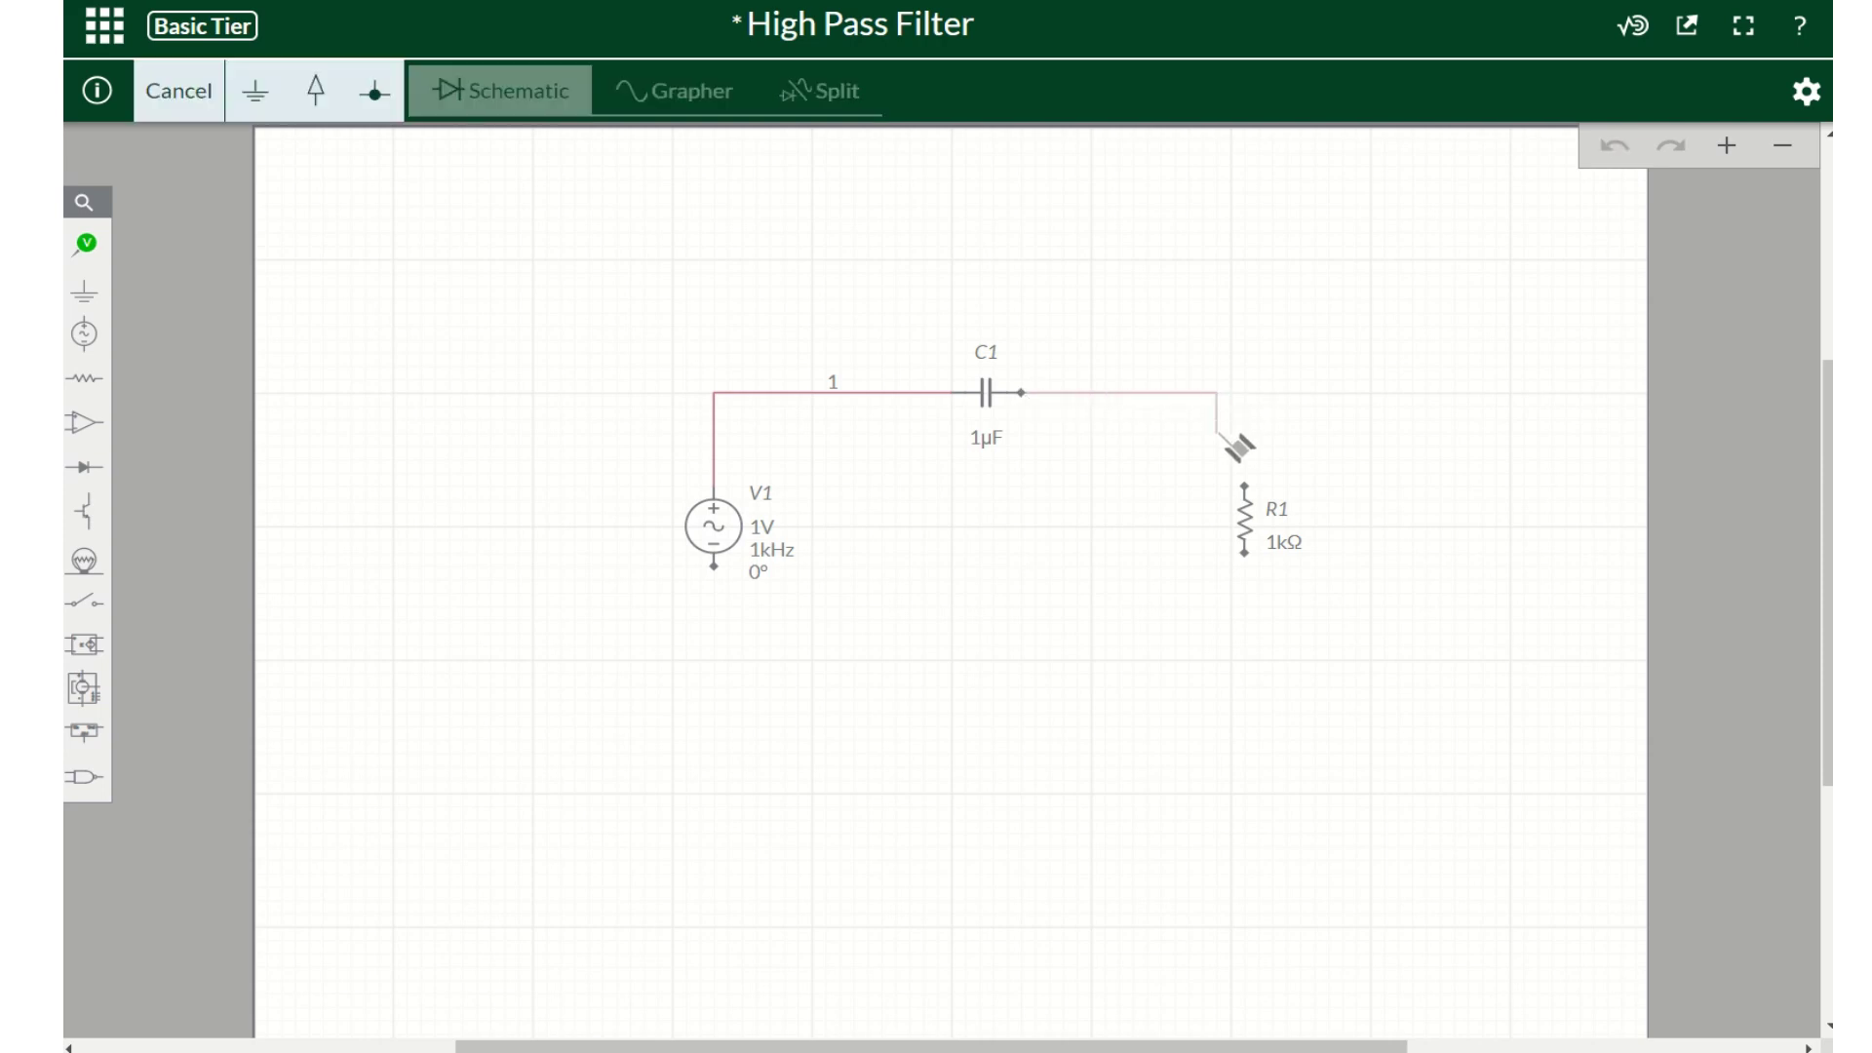
left_click(1246, 489)
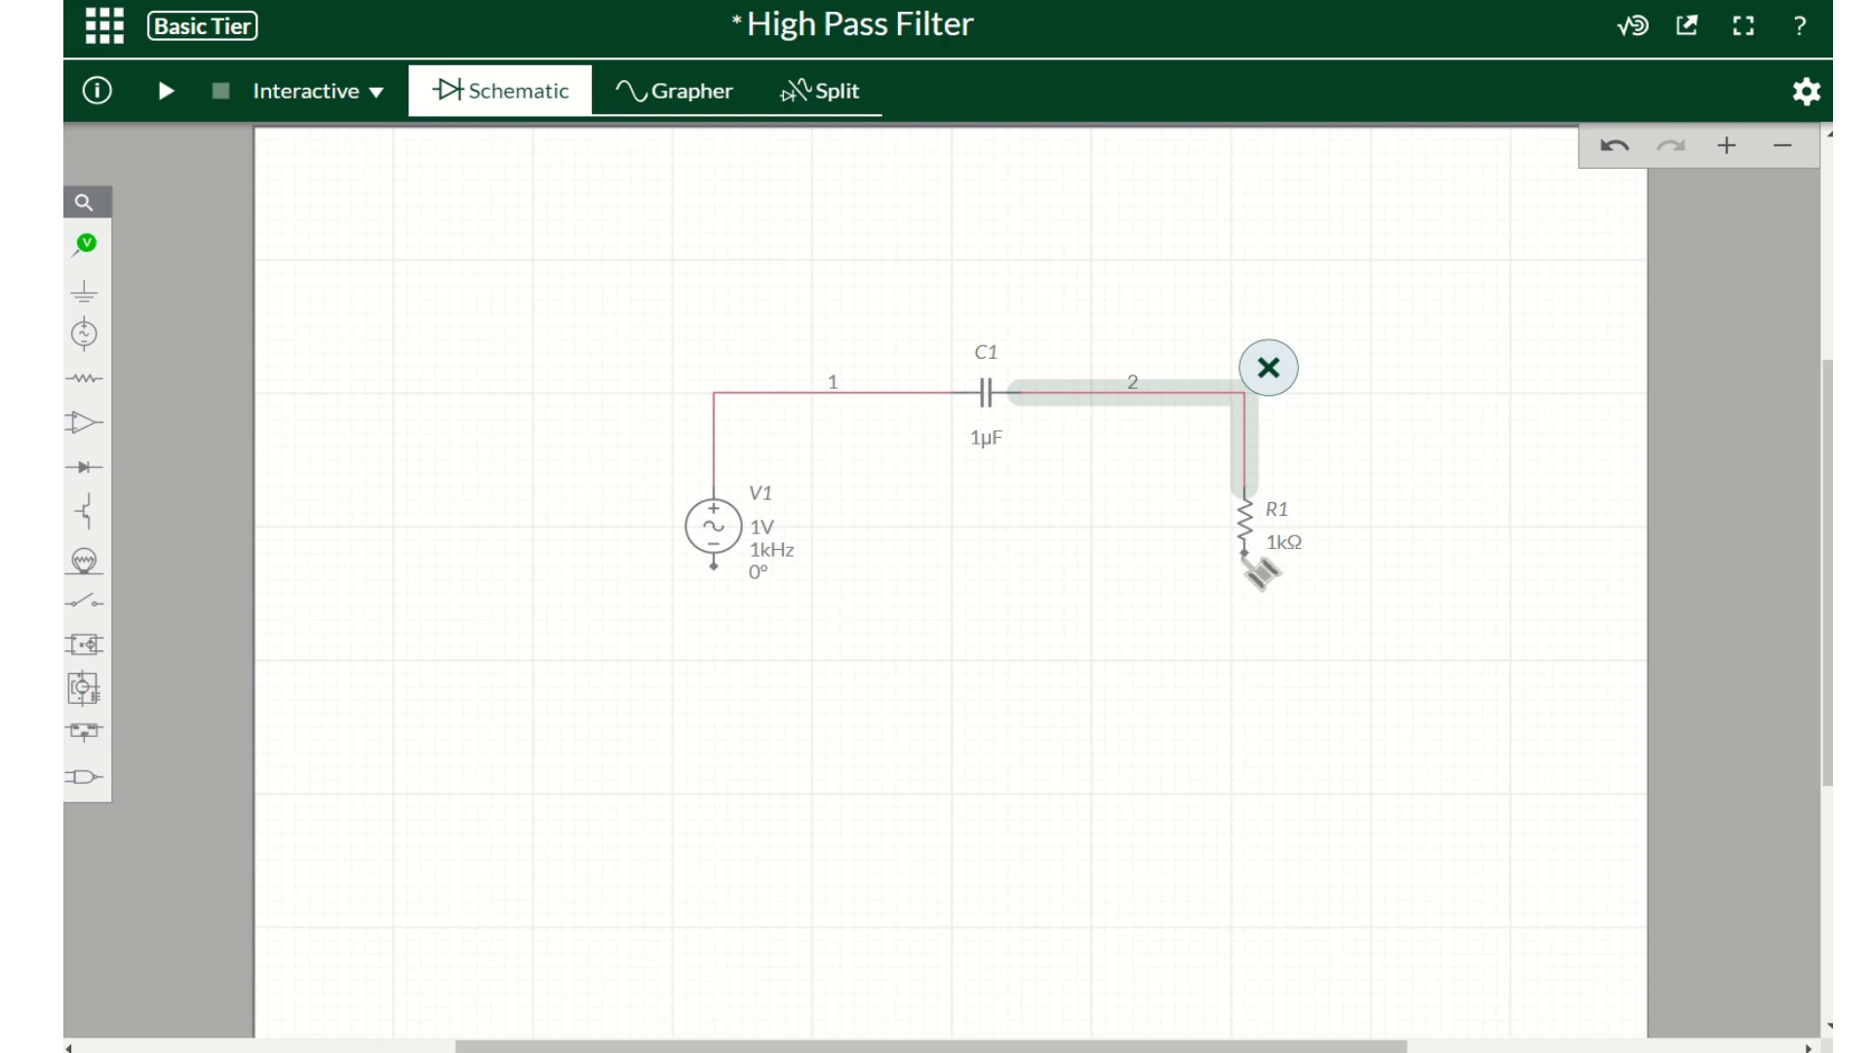
left_click(1247, 556)
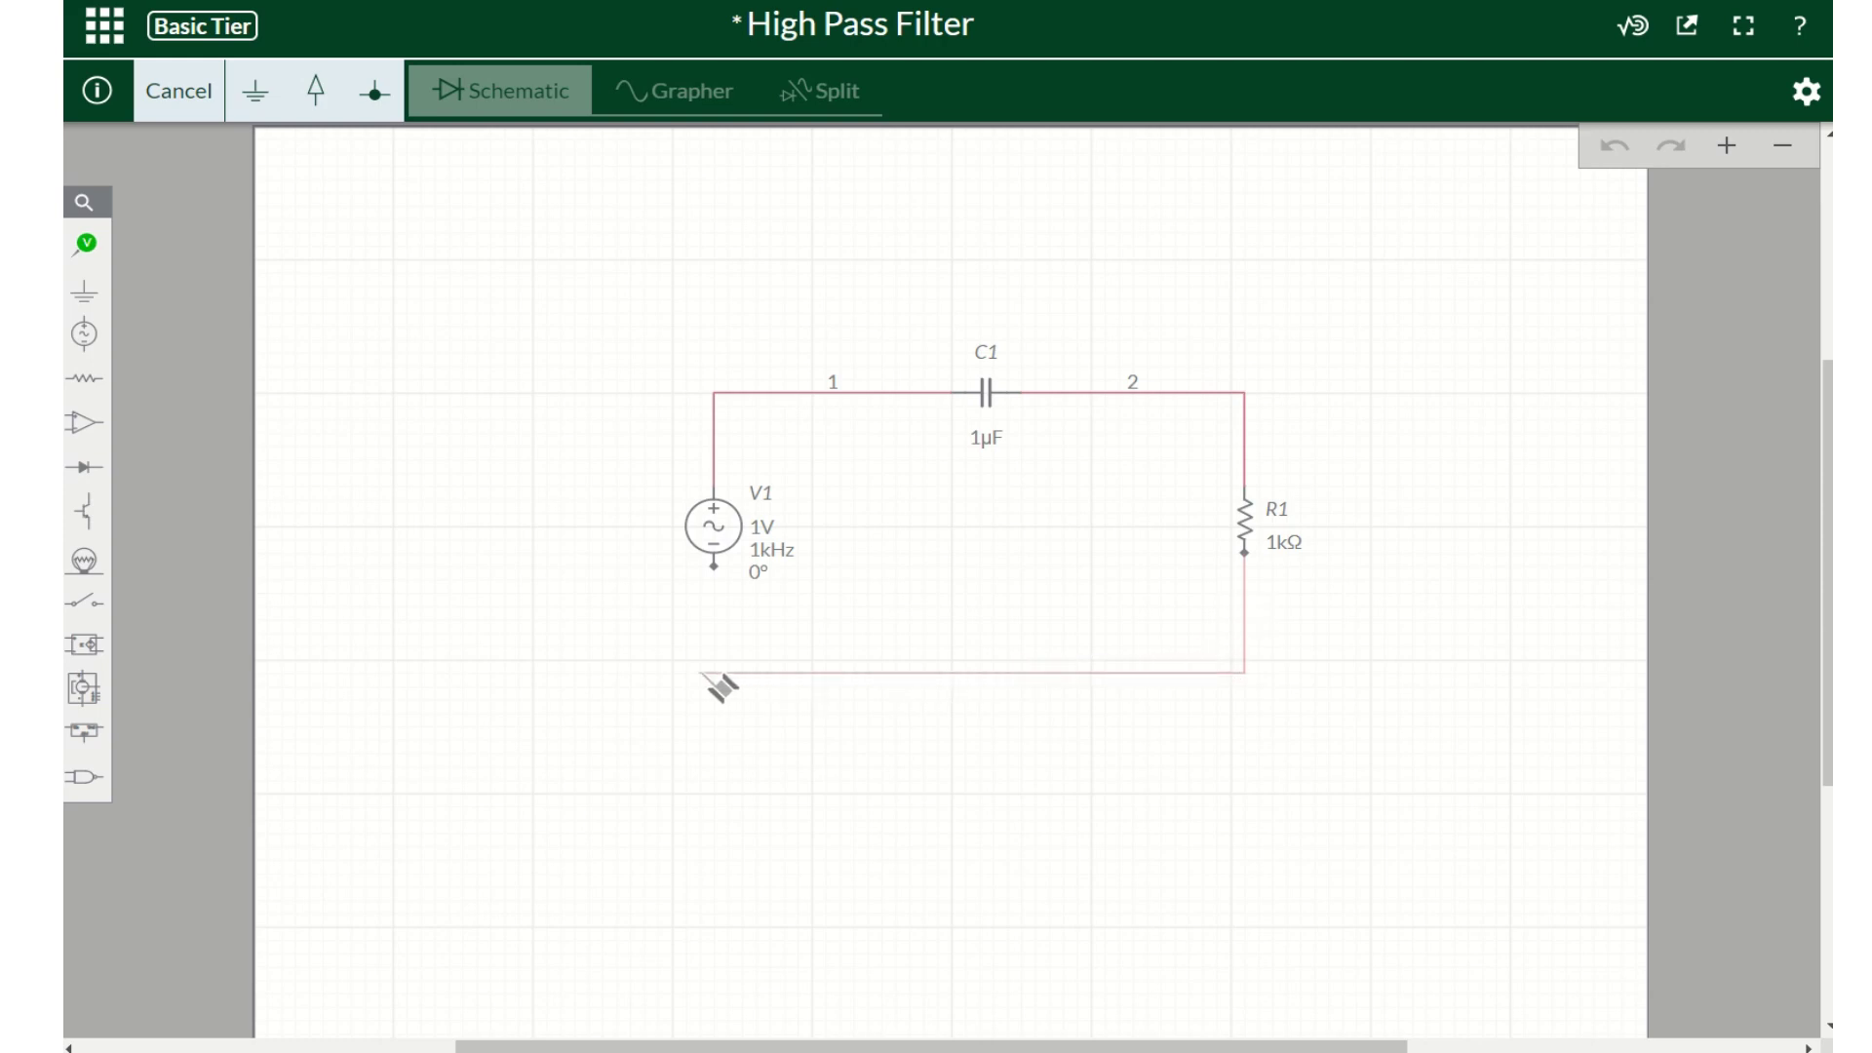
left_click(714, 567)
left_click(865, 773)
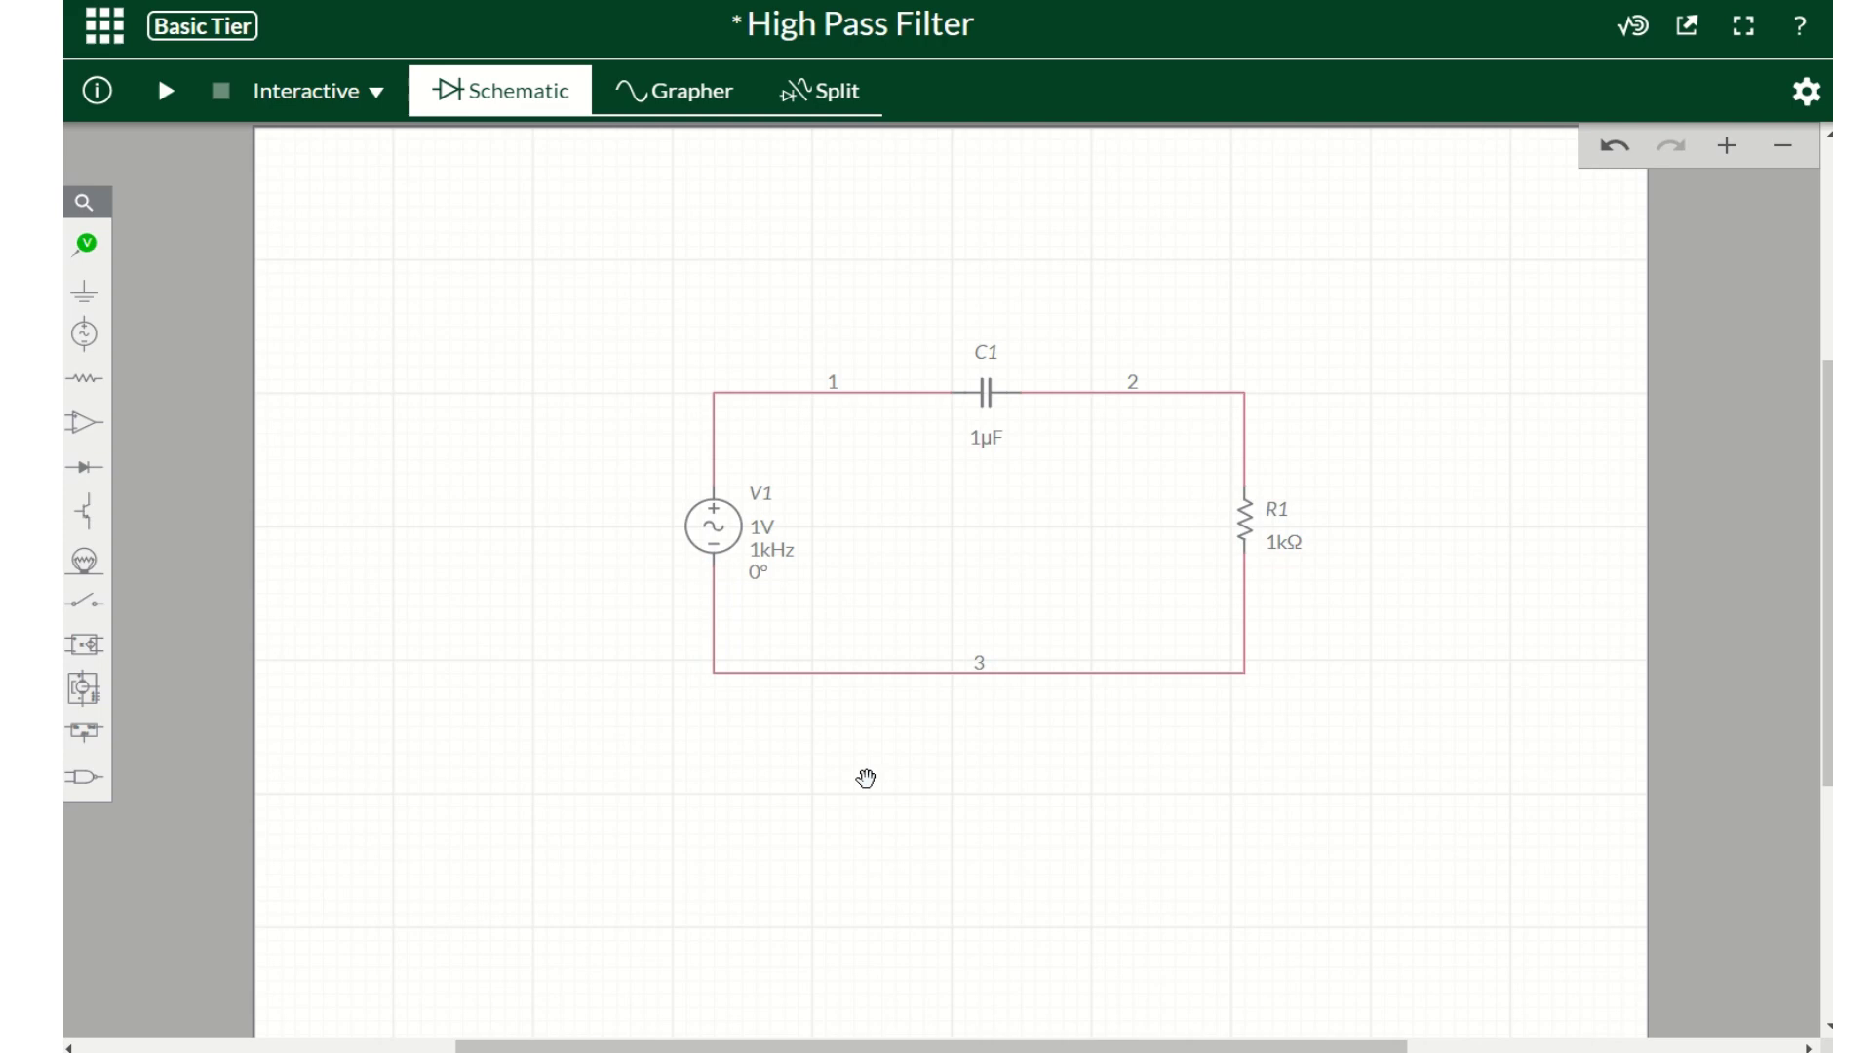
Set AC source V1's peak voltage to 10 V and its frequency to 20000 Hz
left_click(763, 531)
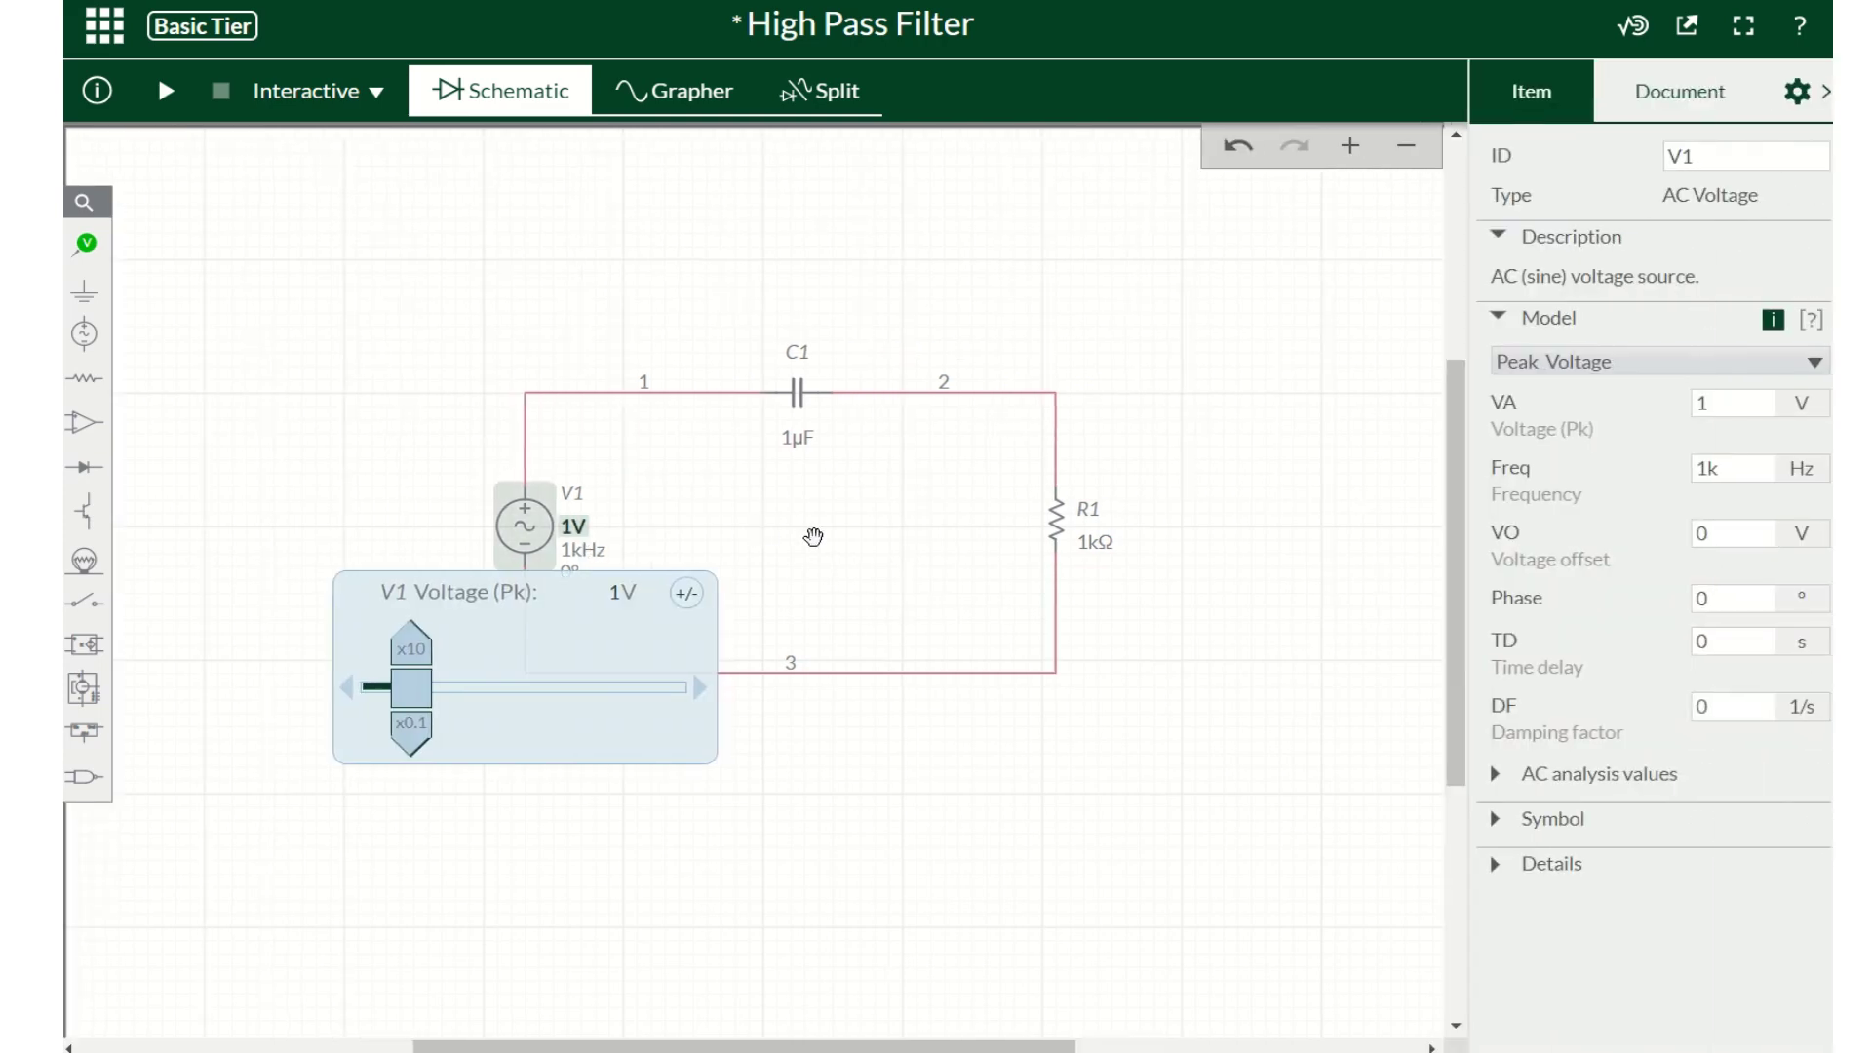
left_click(1728, 407)
left_click(1741, 471)
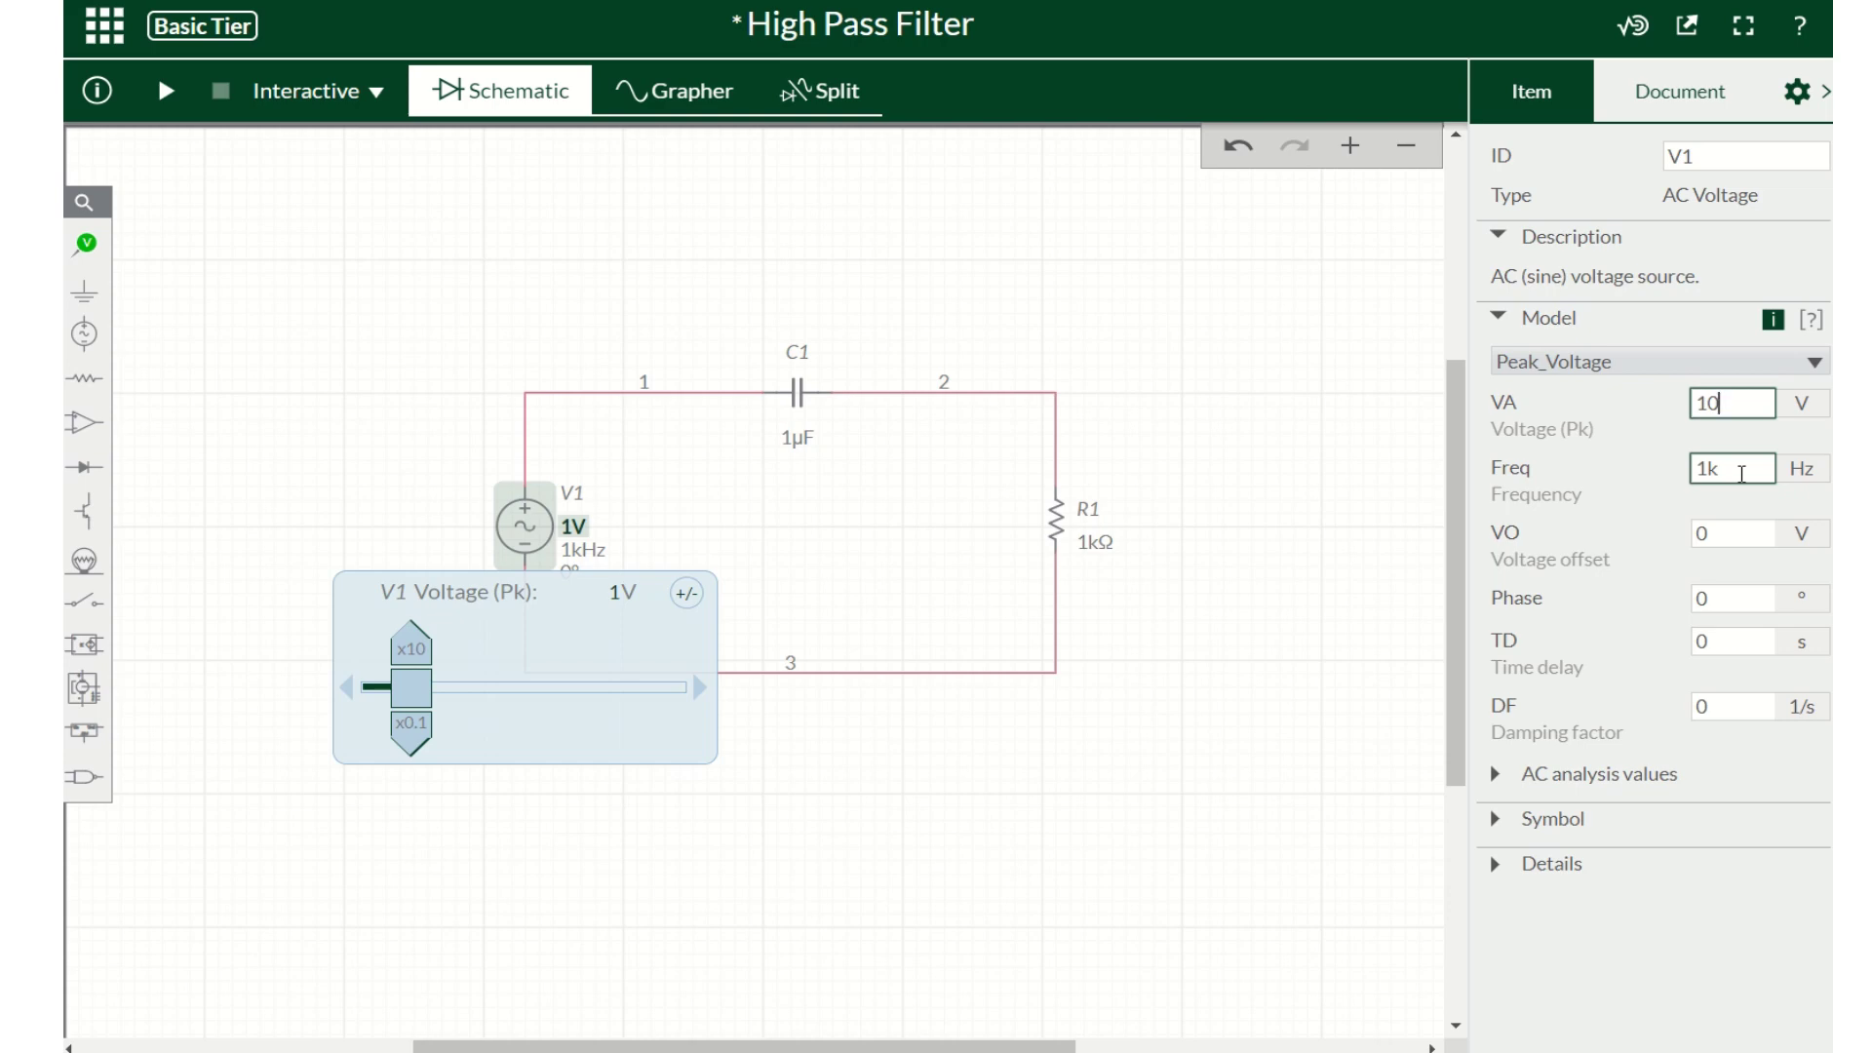
left_click(1741, 472)
double_click(1718, 472)
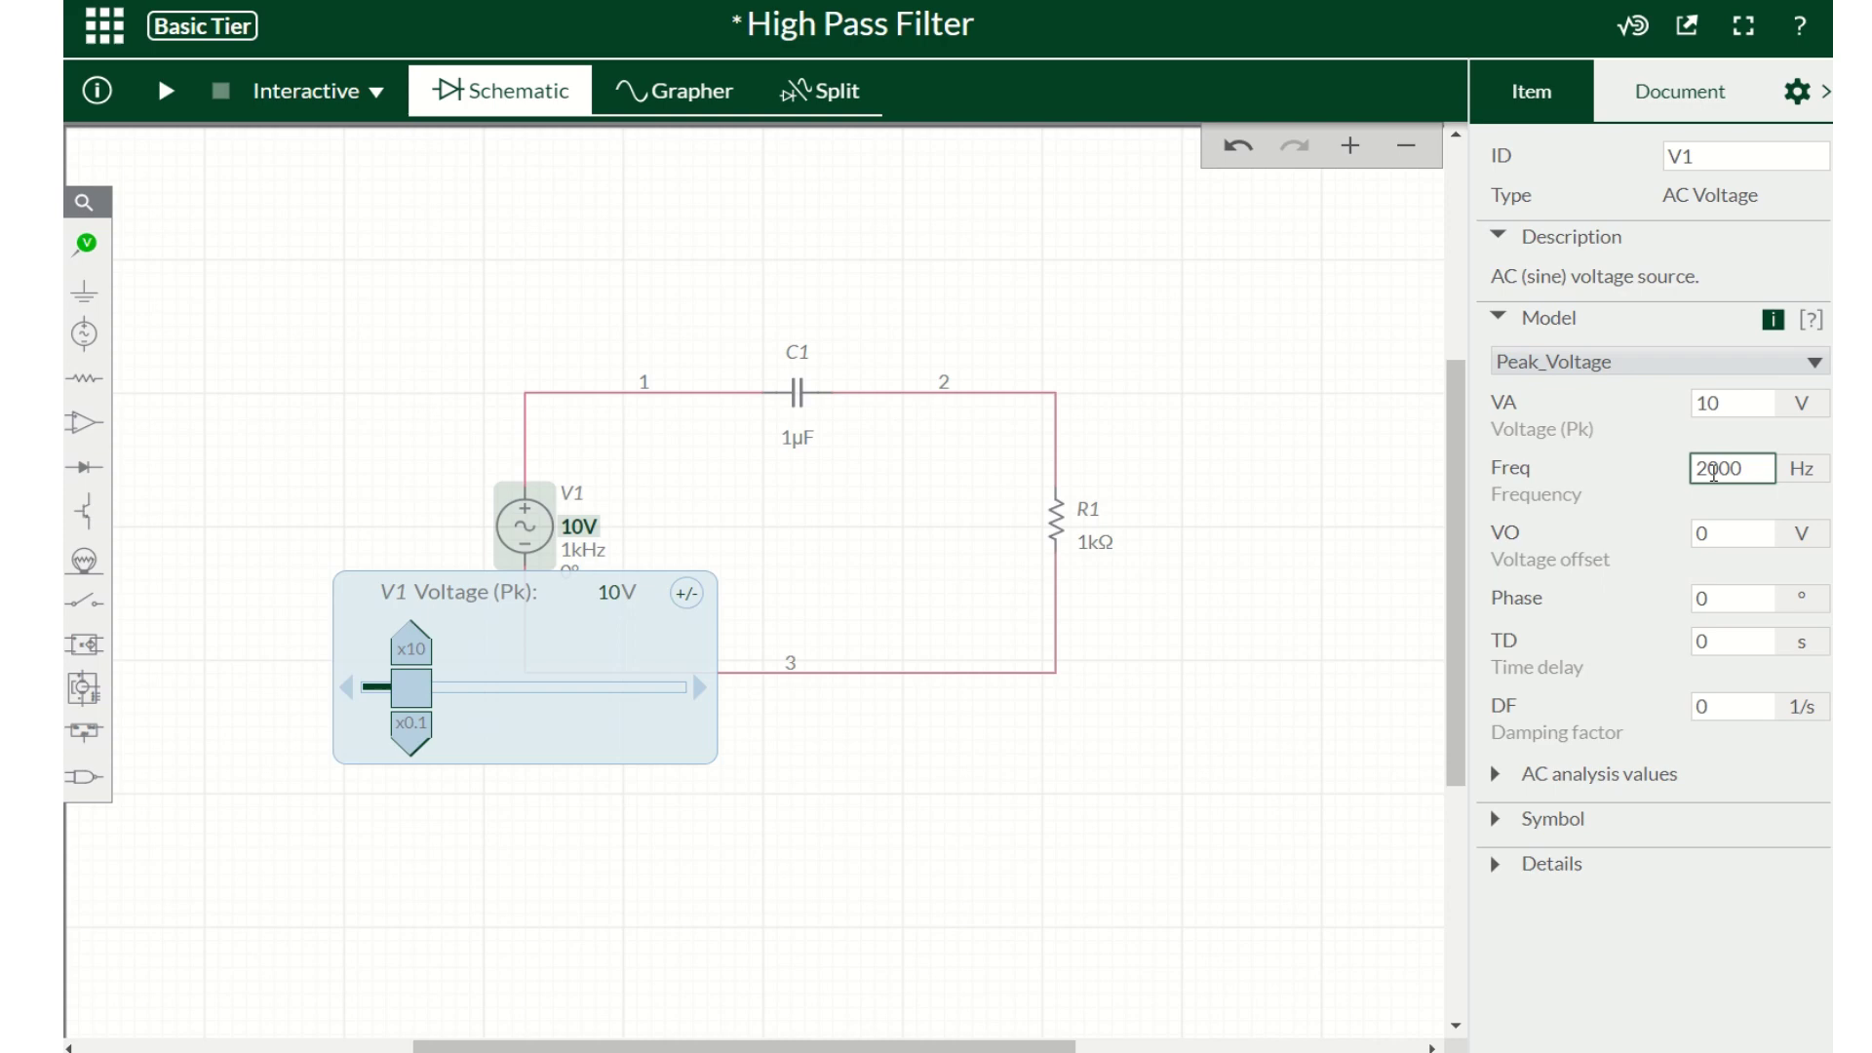
type("20000")
left_click(1275, 512)
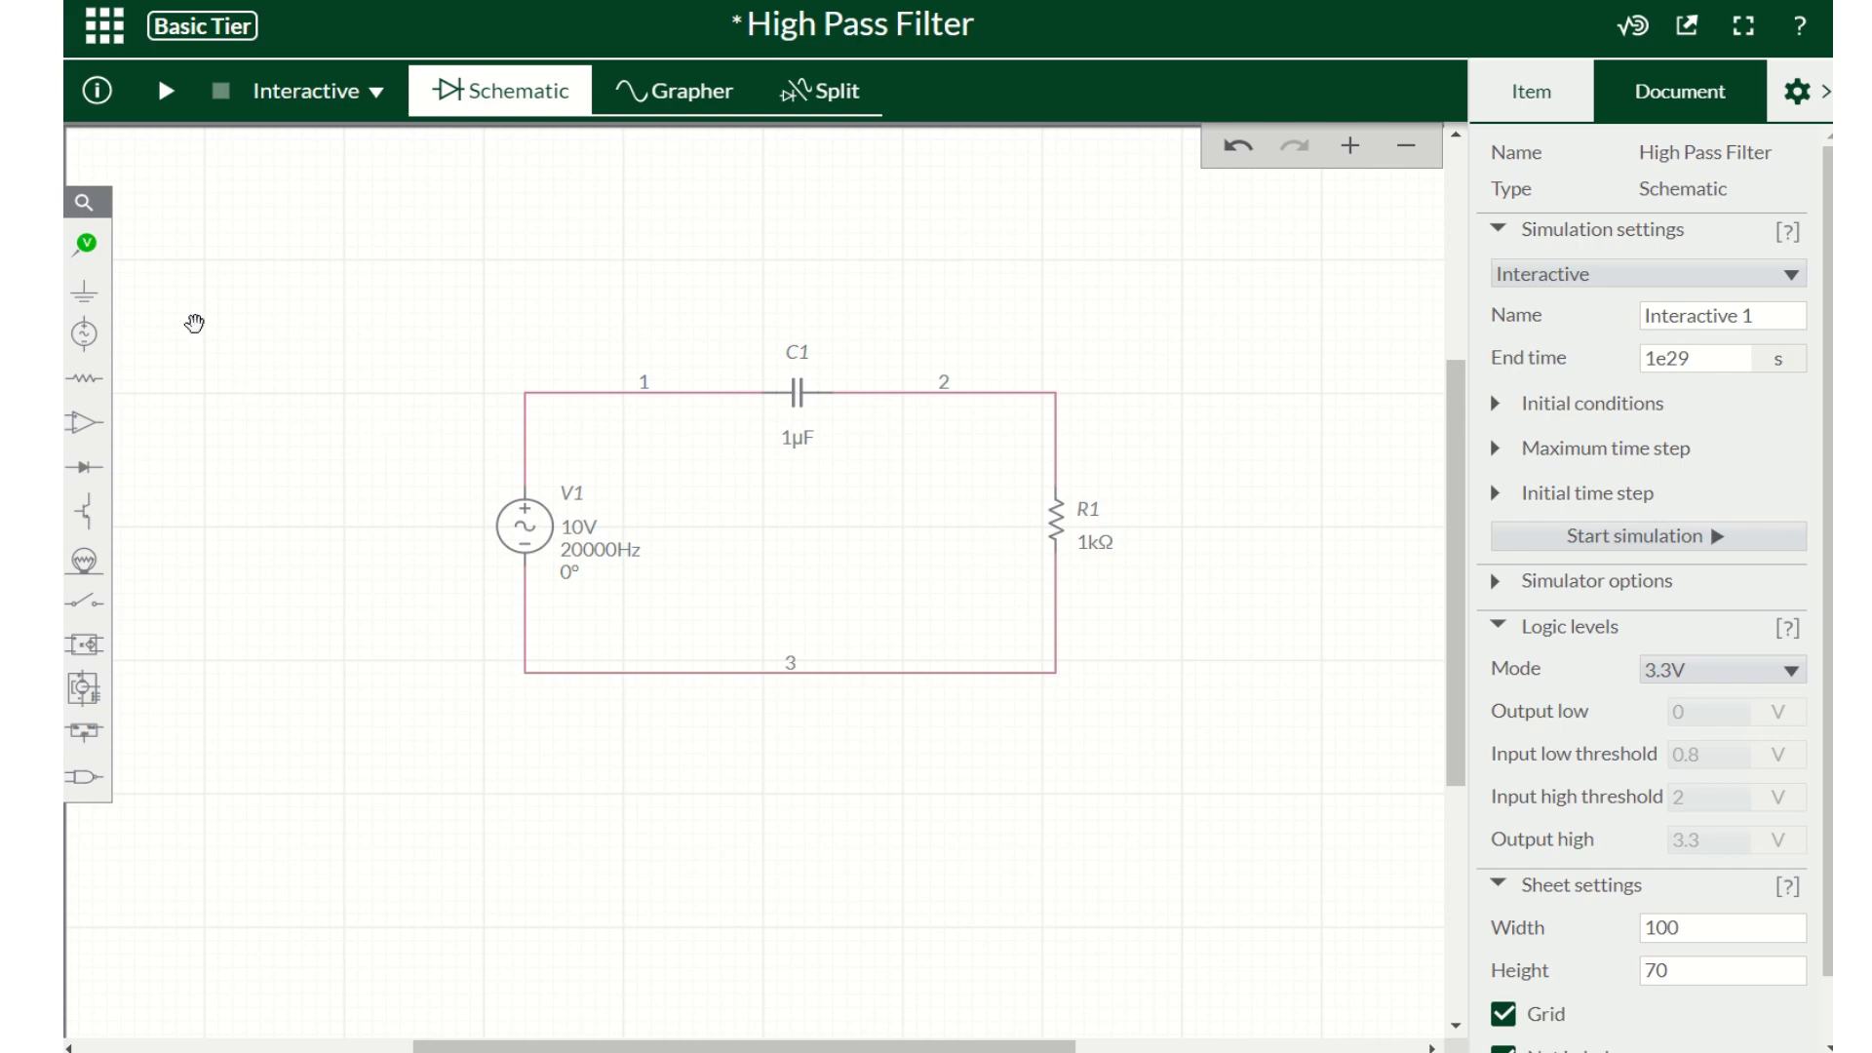
Add voltage probe PR1 left of C1 with reference REF1 after the capacitor
left_click(86, 244)
left_click(191, 308)
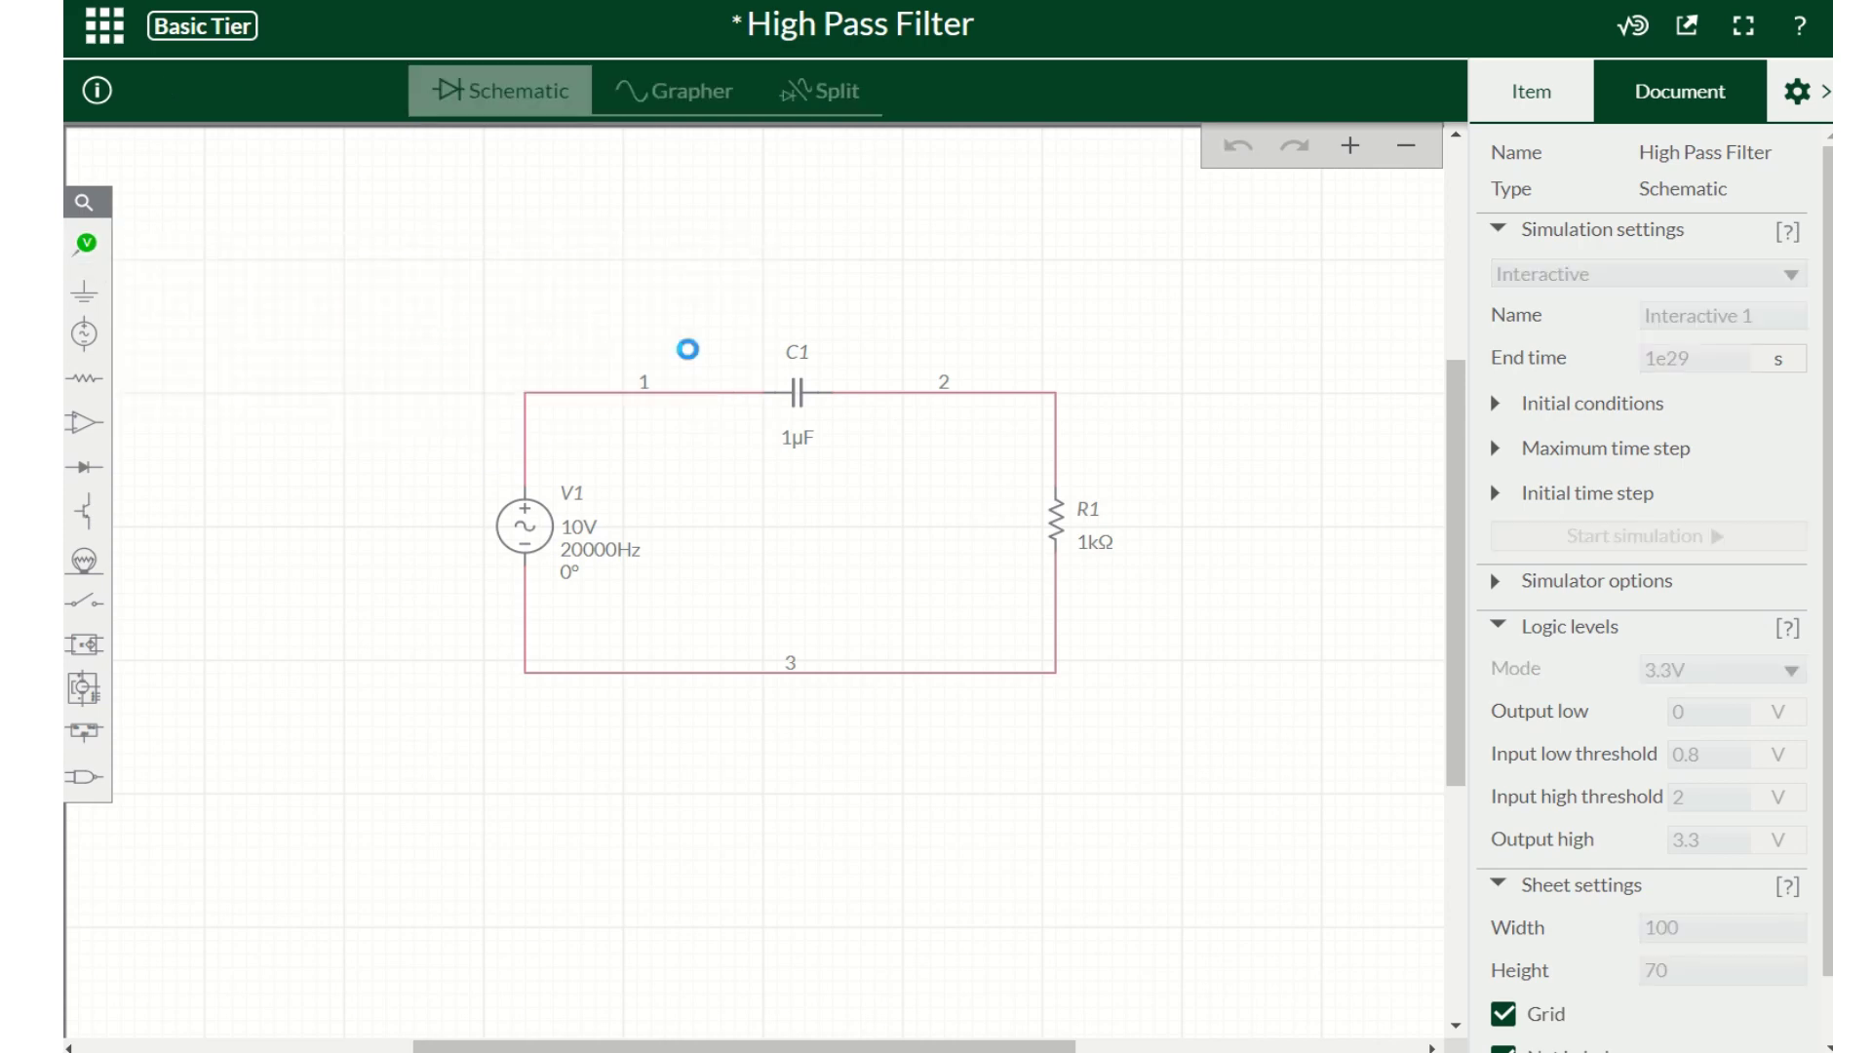
left_click(731, 382)
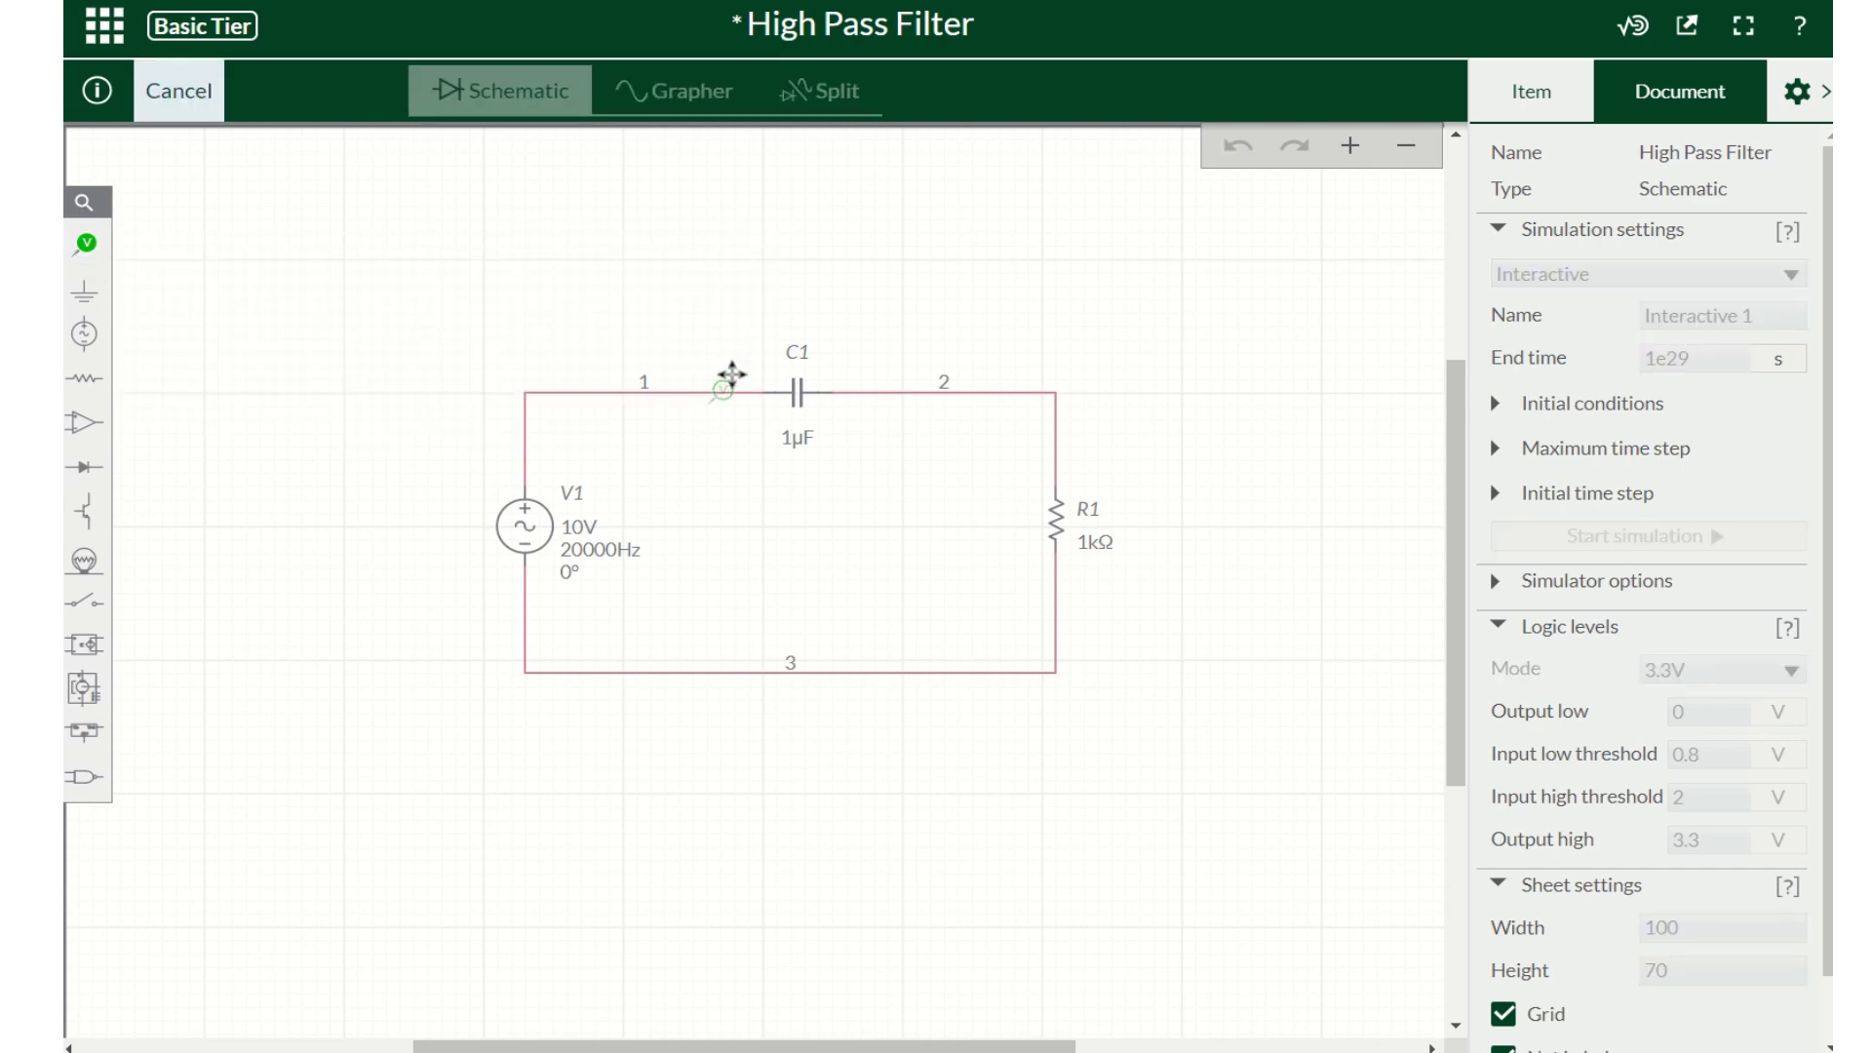
left_click(733, 366)
left_click(682, 419)
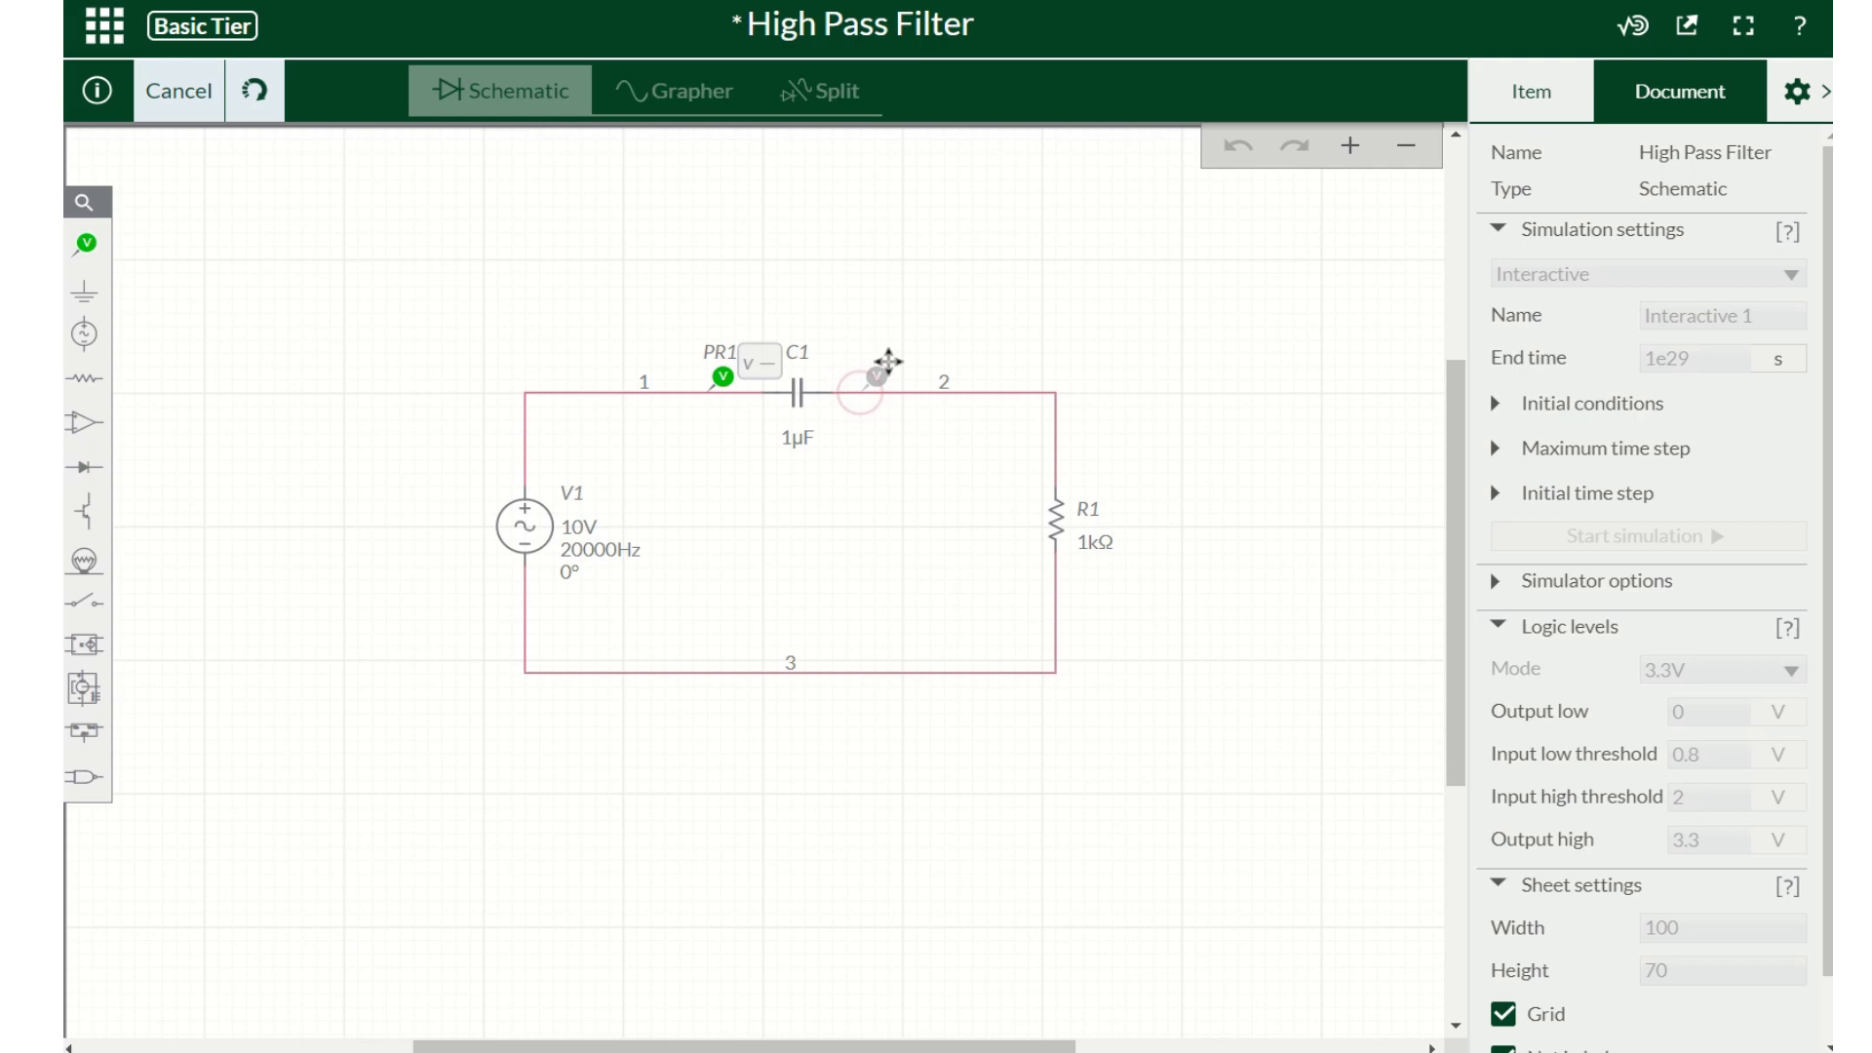
left_click(887, 365)
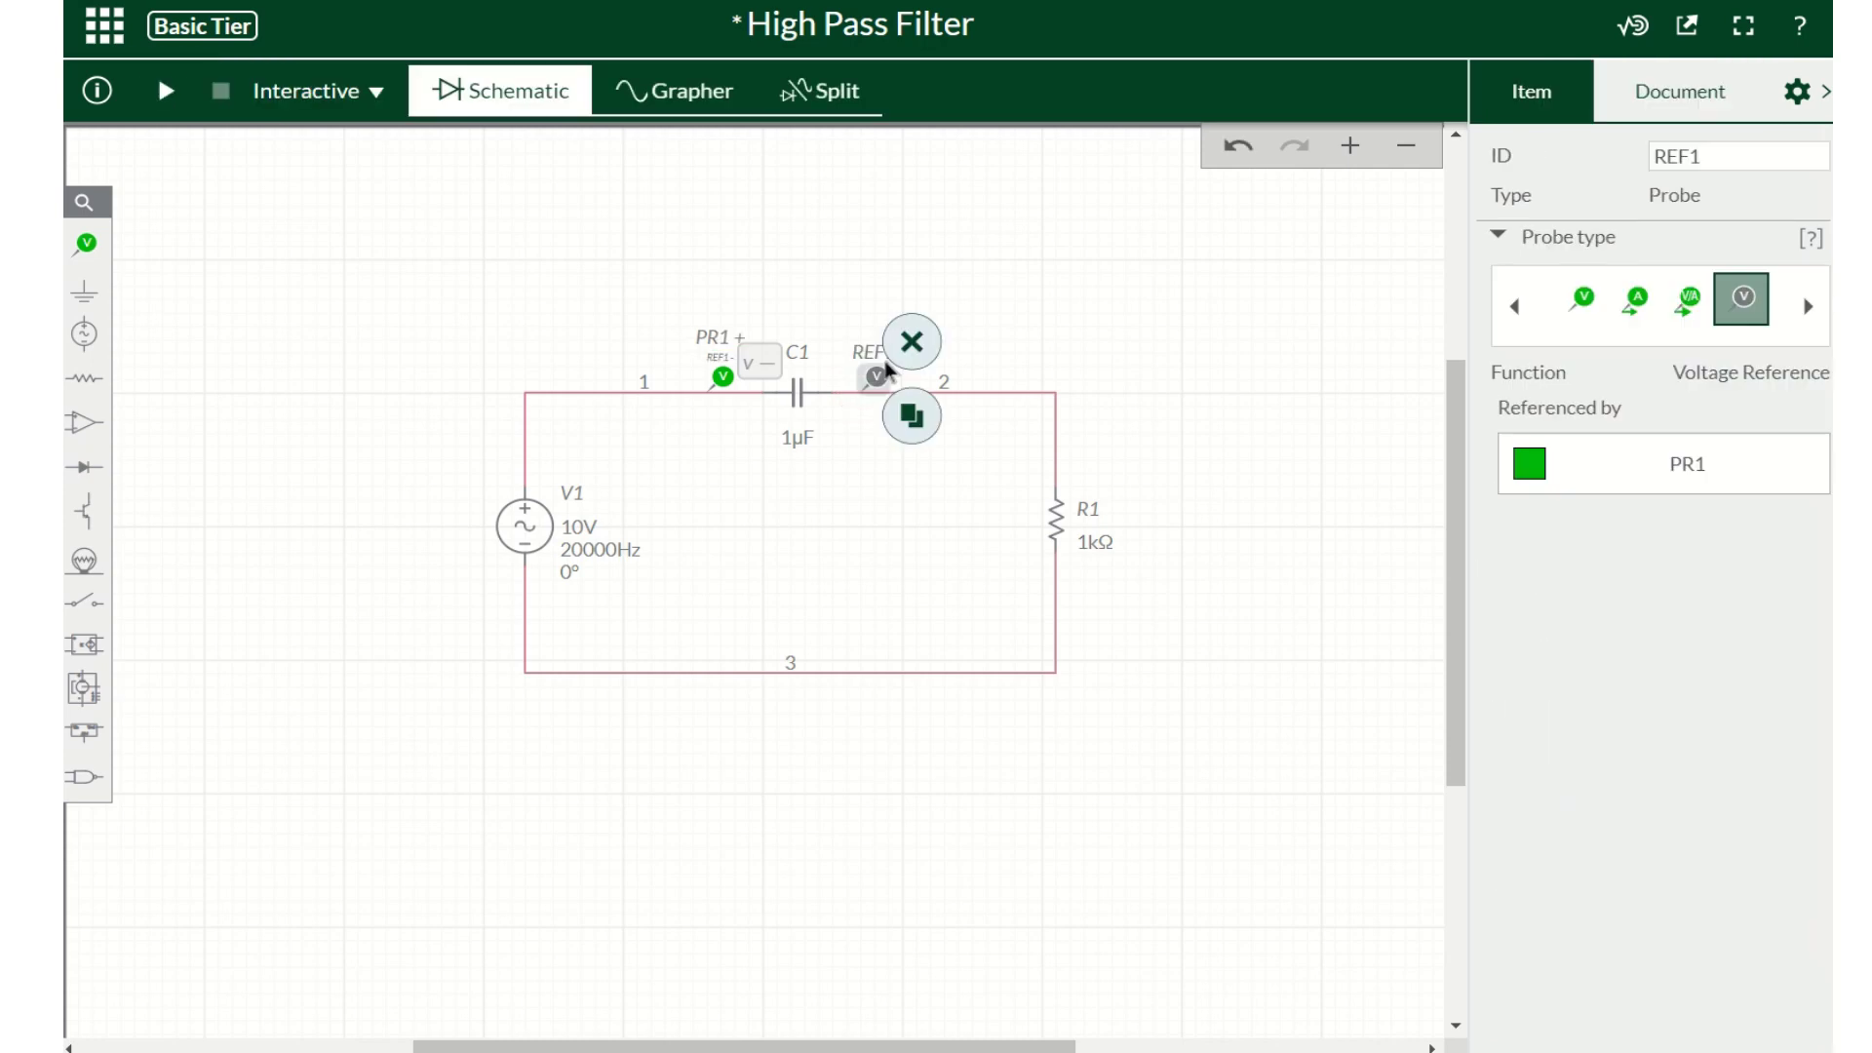
Add voltage probe PR2 above R1 with reference REF2 below it
left_click(96, 251)
left_click(195, 310)
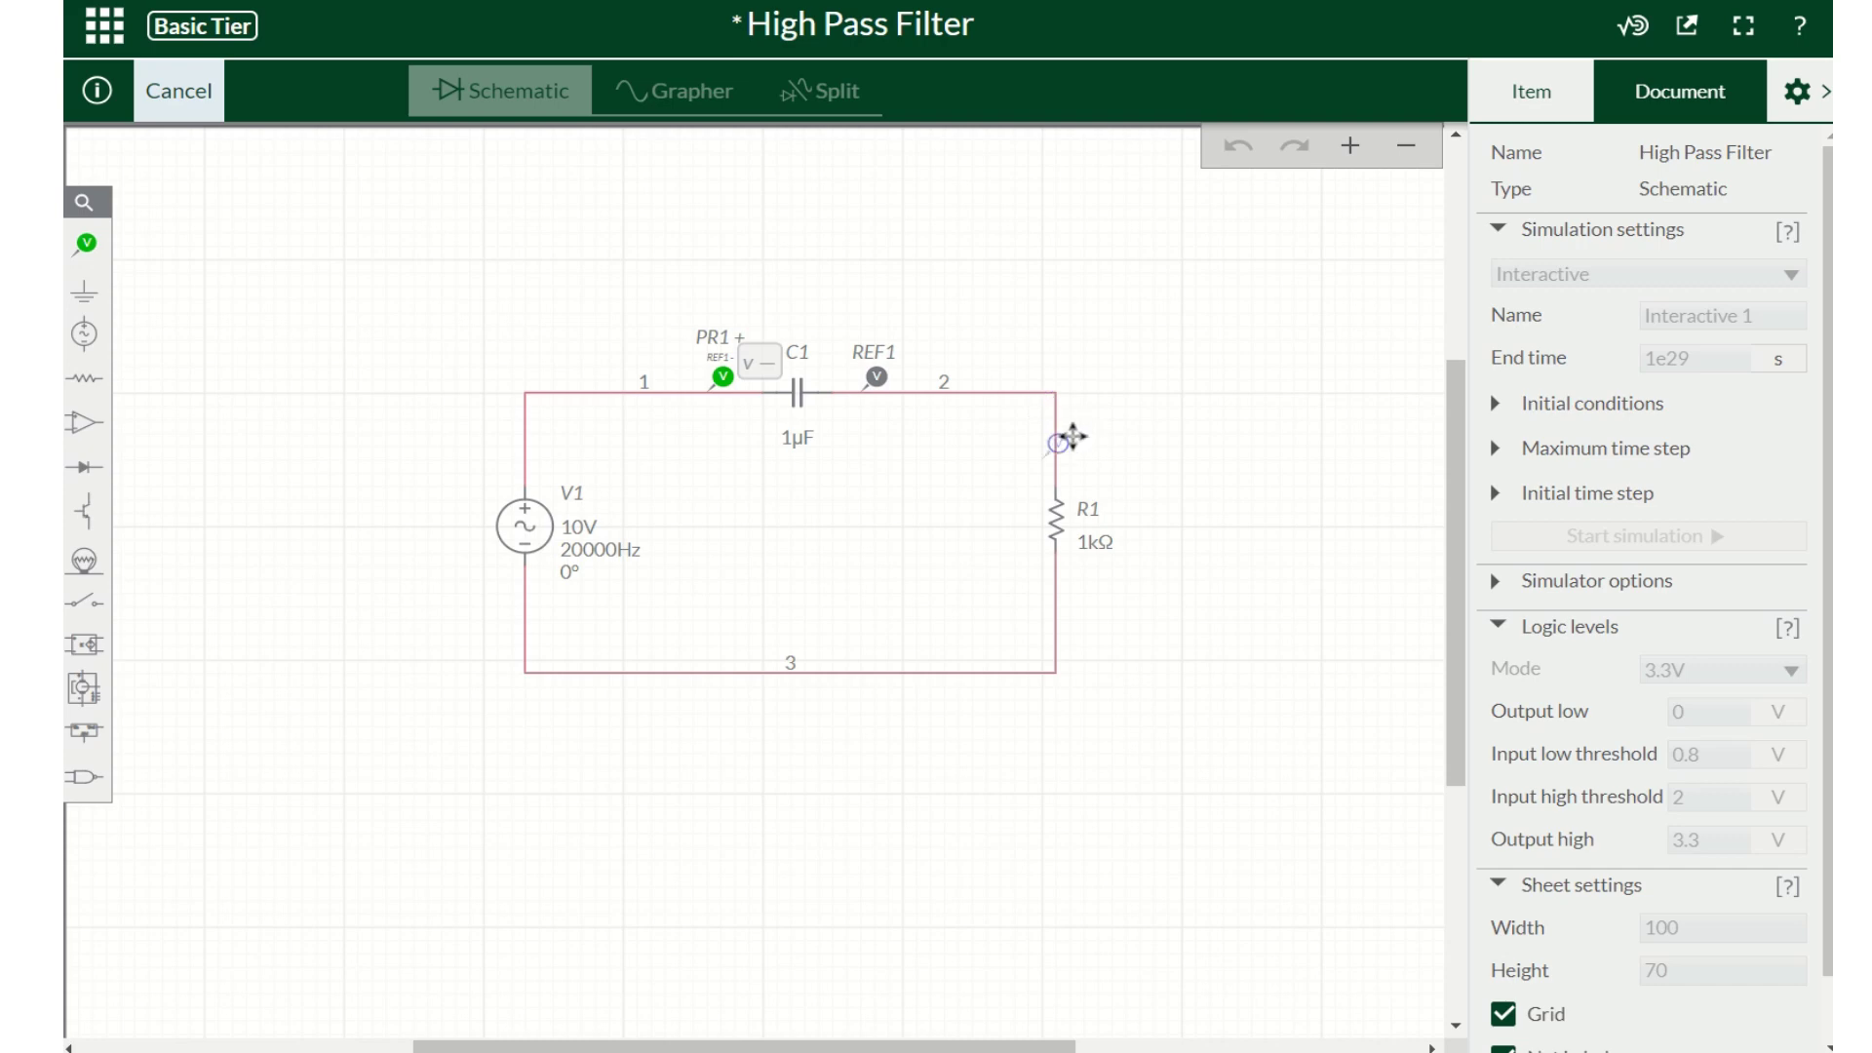
left_click(1086, 447)
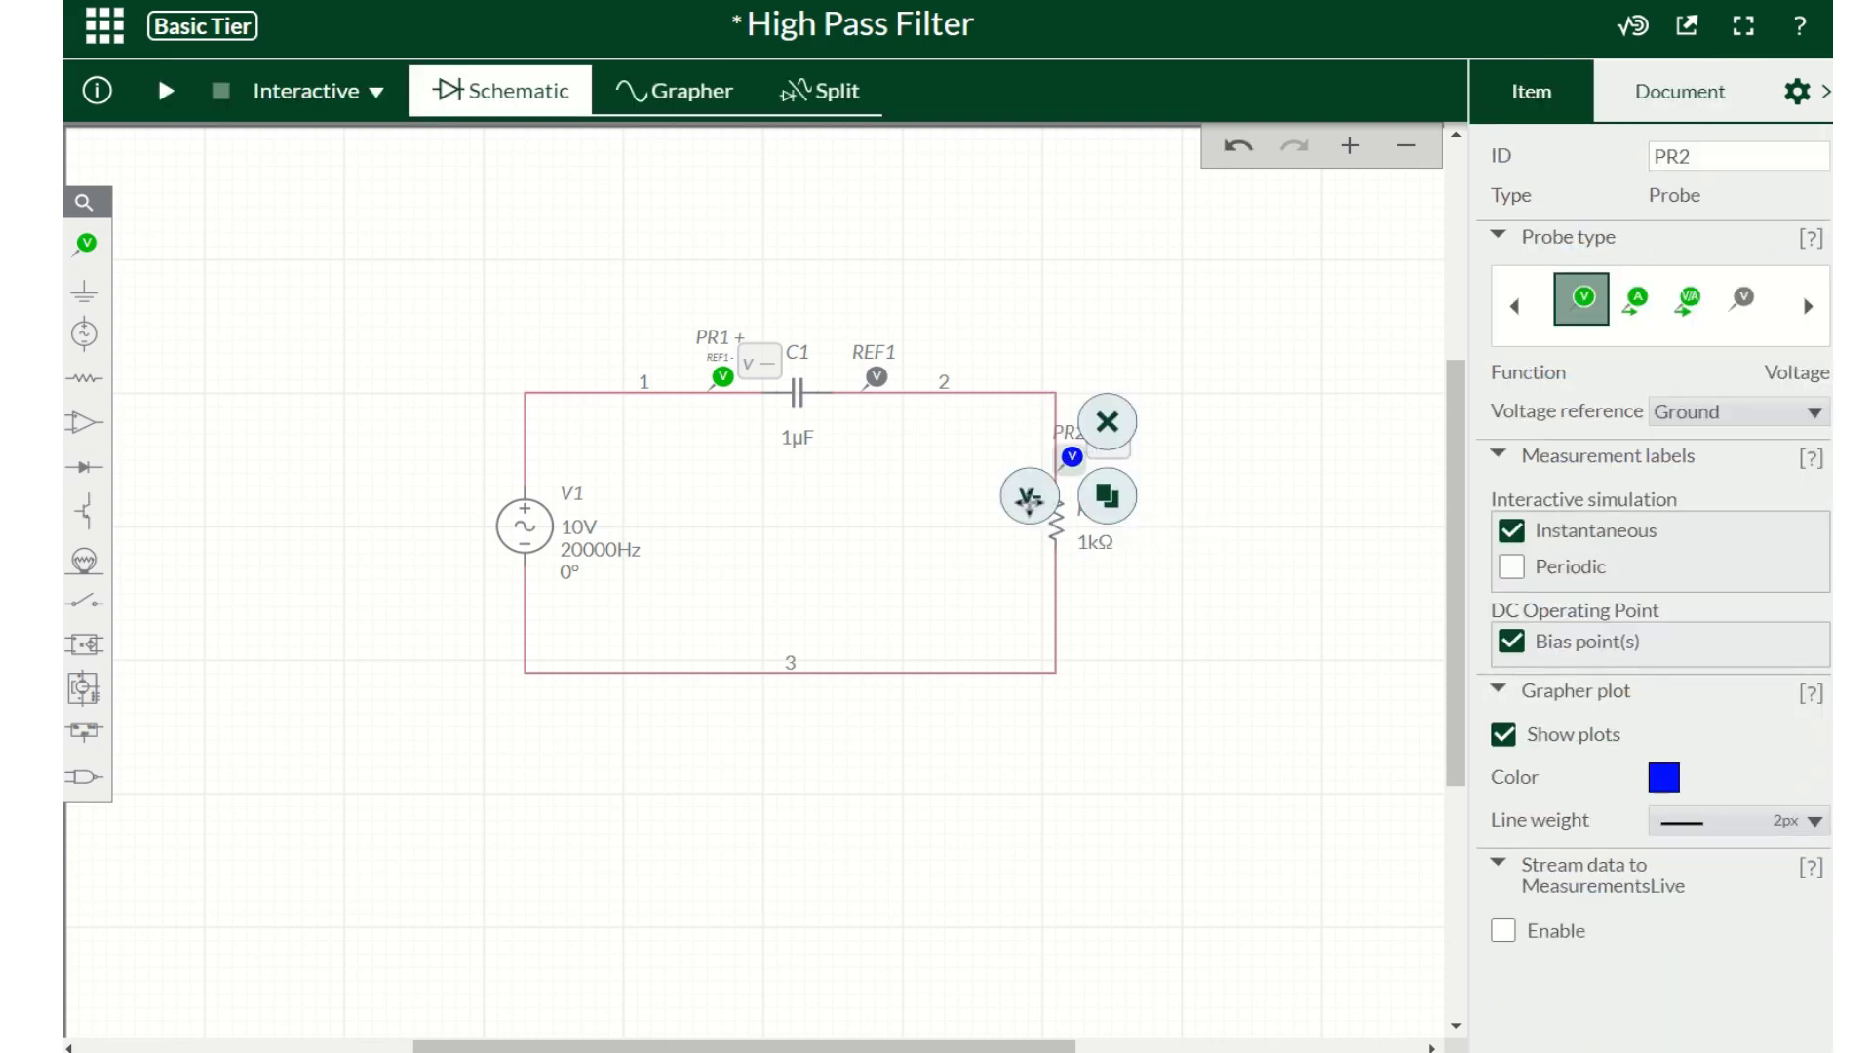
left_click(1029, 502)
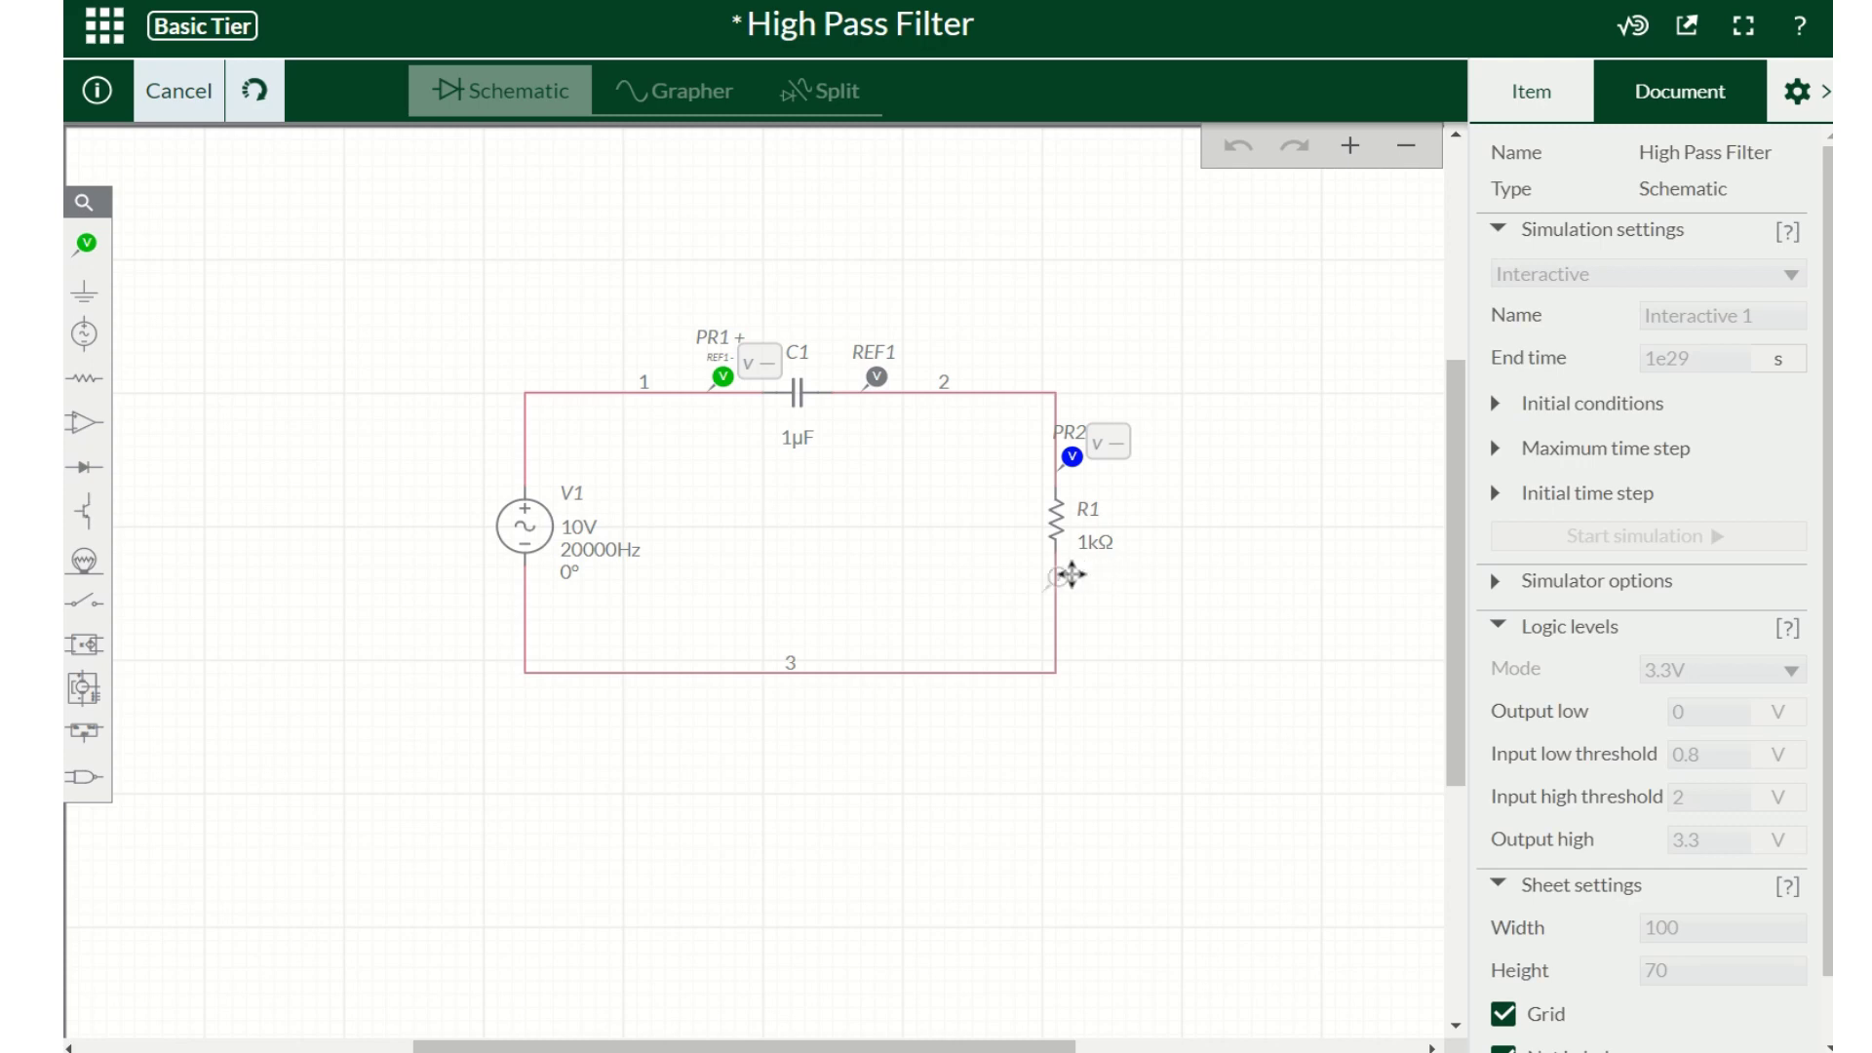
left_click(1078, 571)
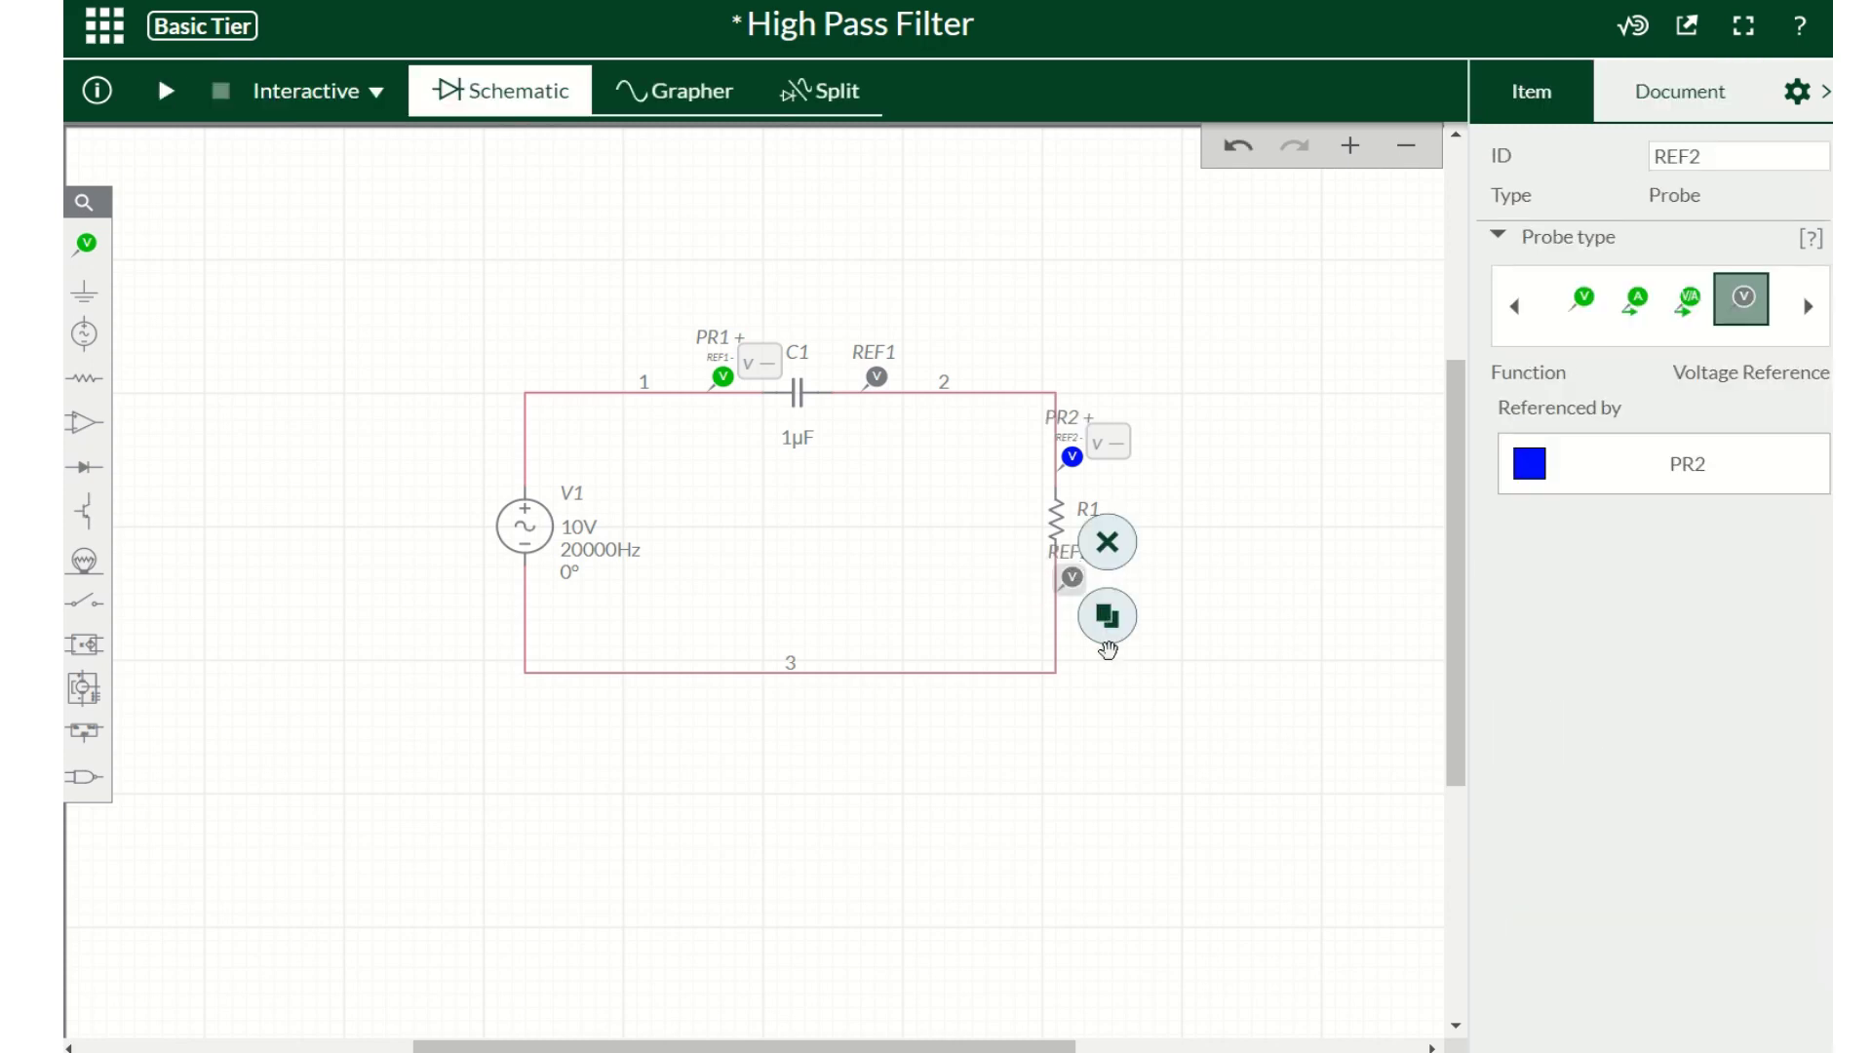
left_click(1041, 752)
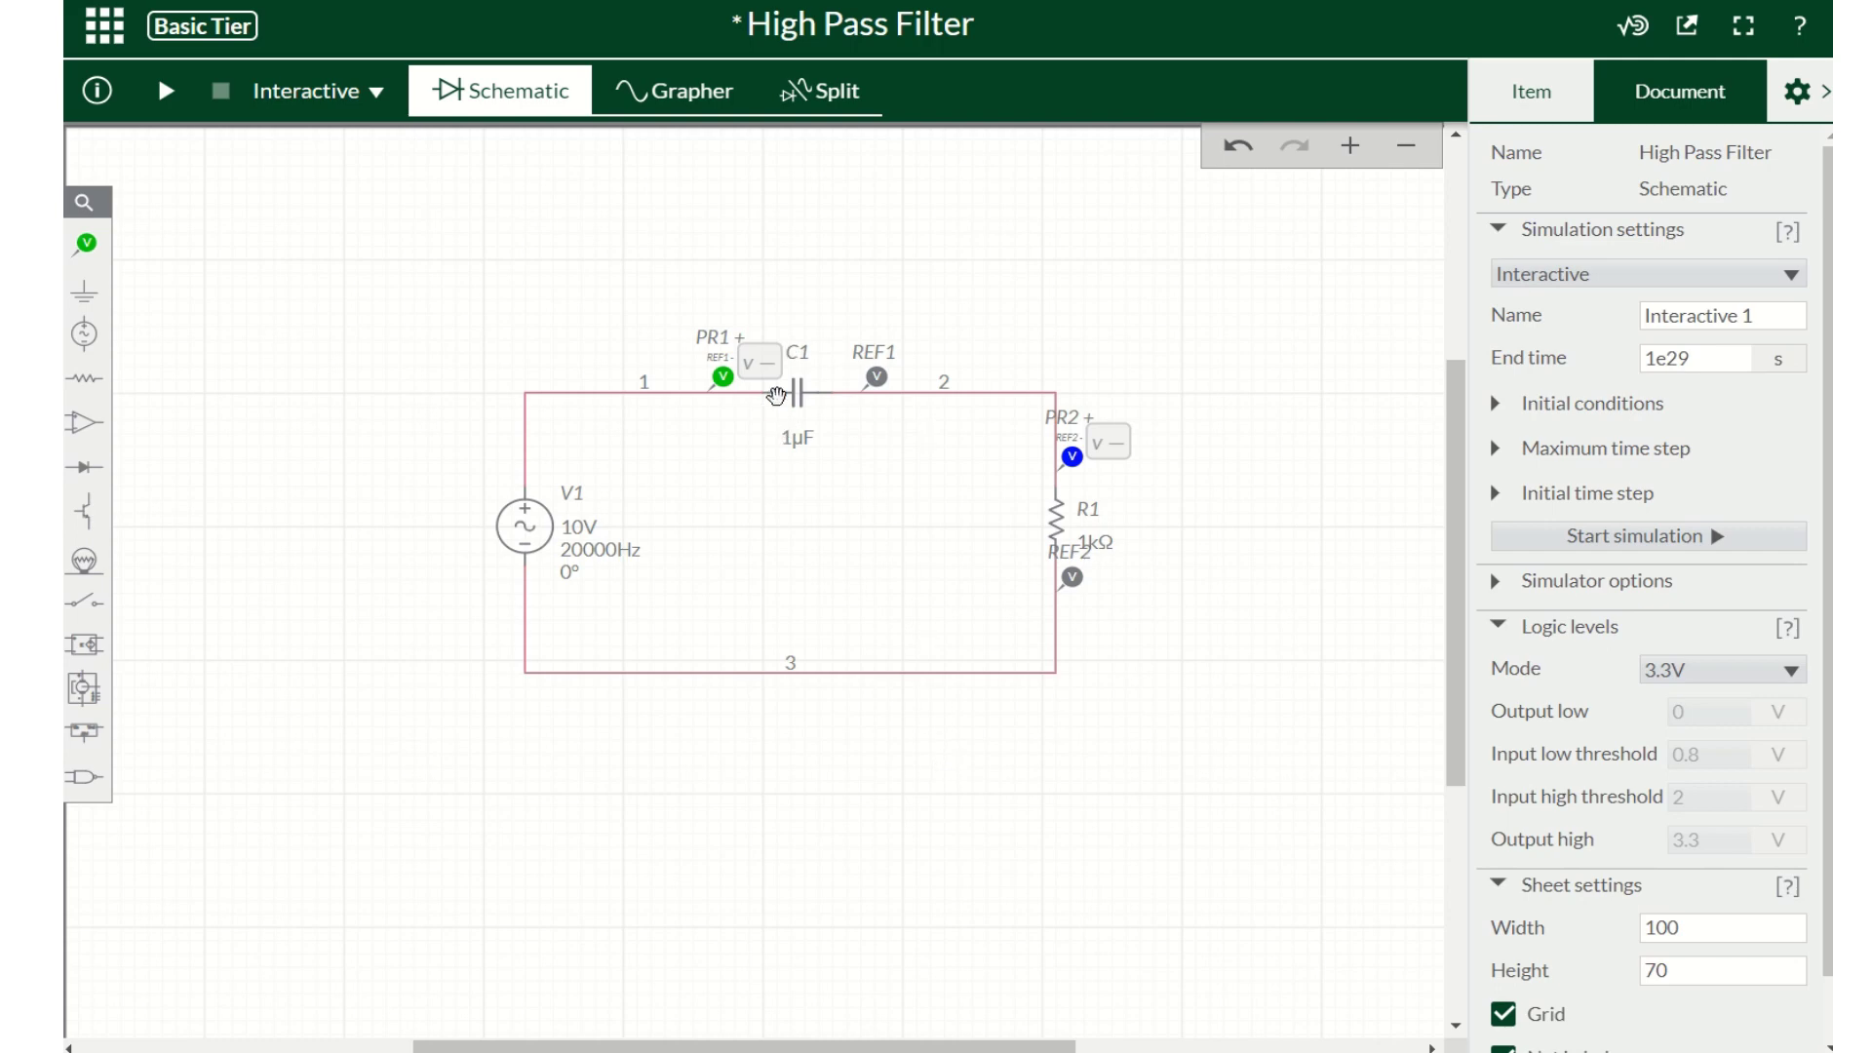
Run the 20 kHz simulation, view the probe waveforms in the Grapher, then stop it
left_click(166, 91)
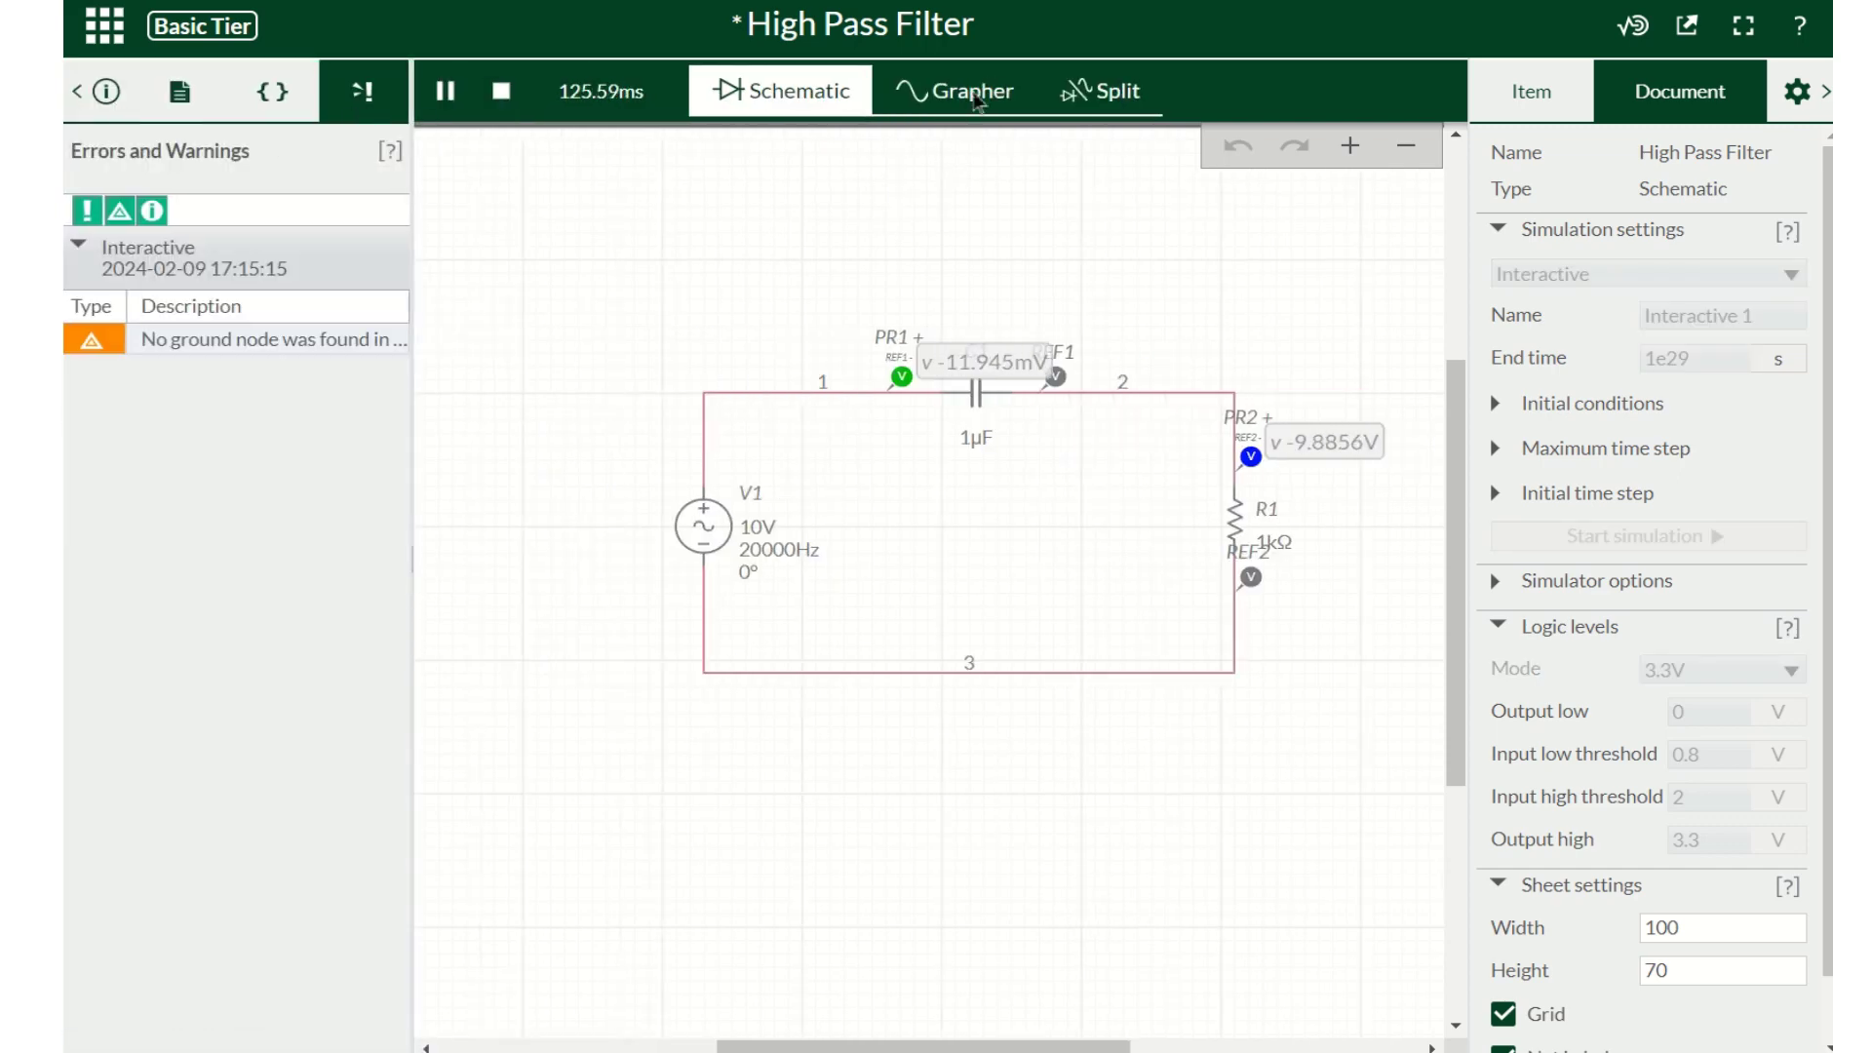
left_click(975, 95)
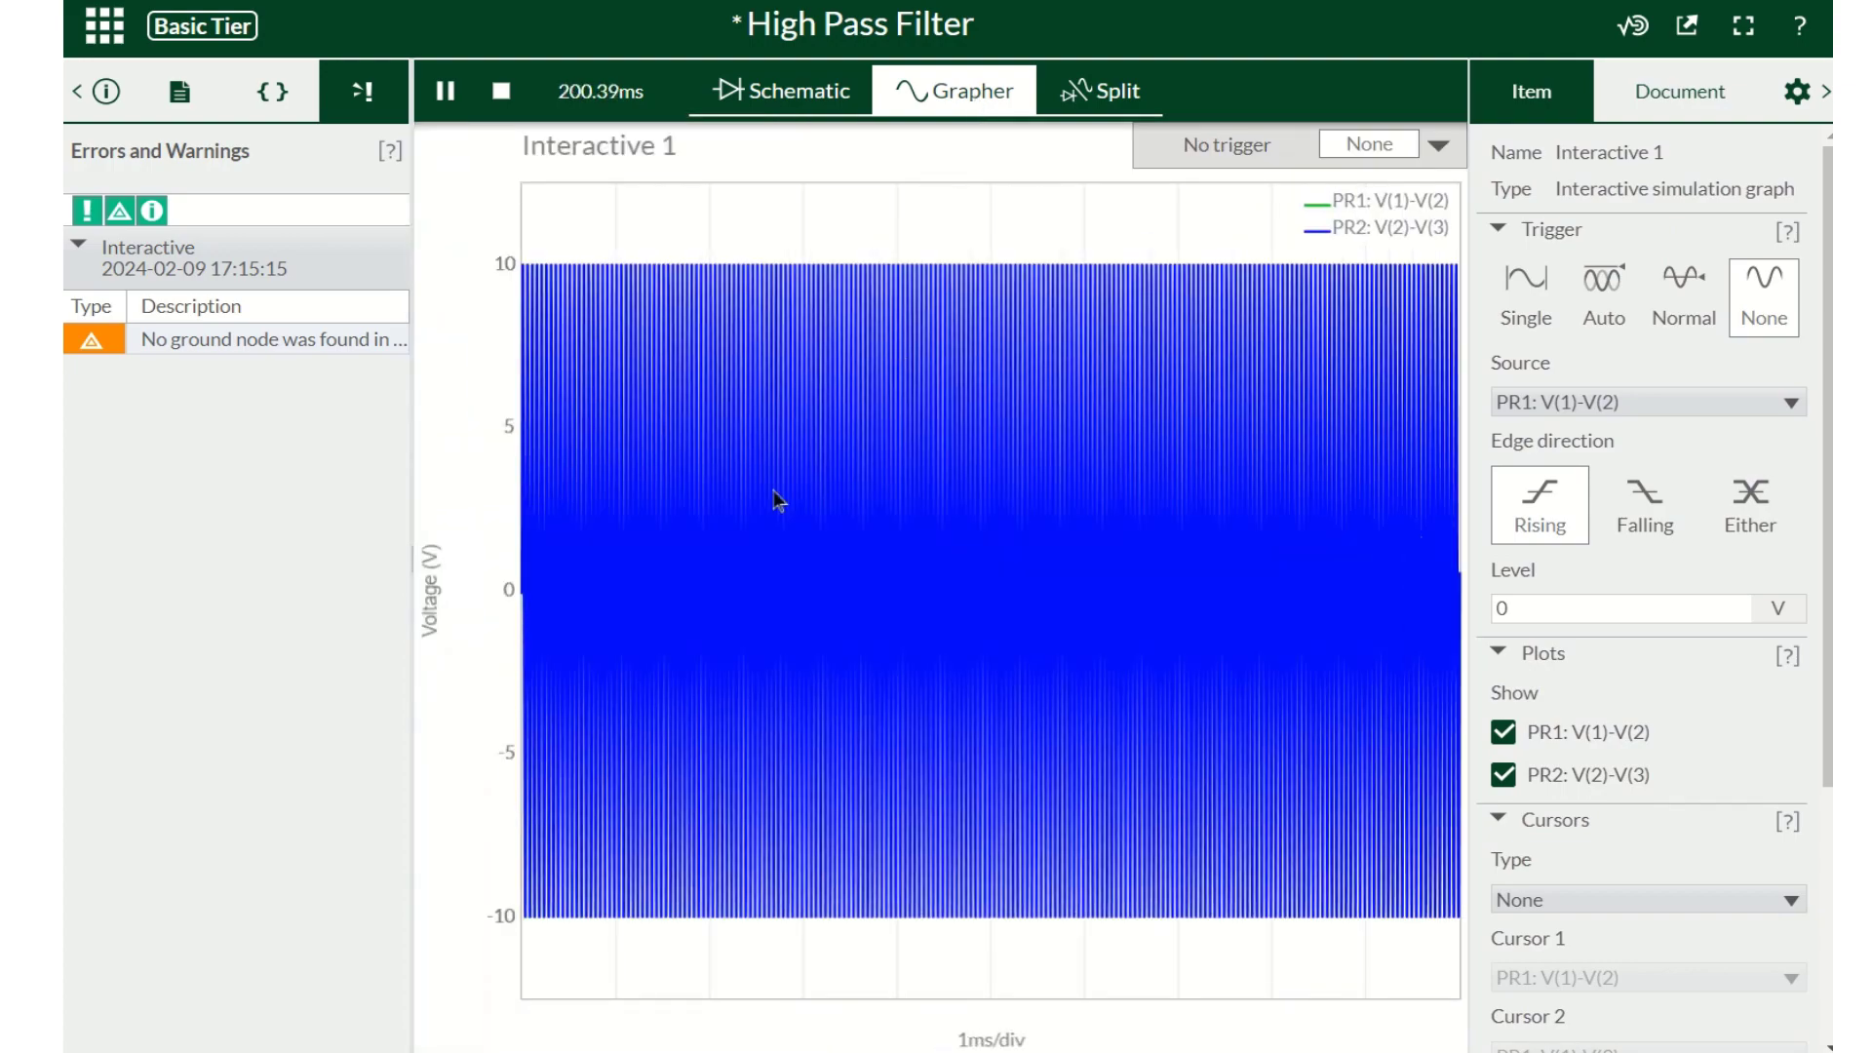
mouse_move(741, 505)
scroll(740, 497, "up", 6)
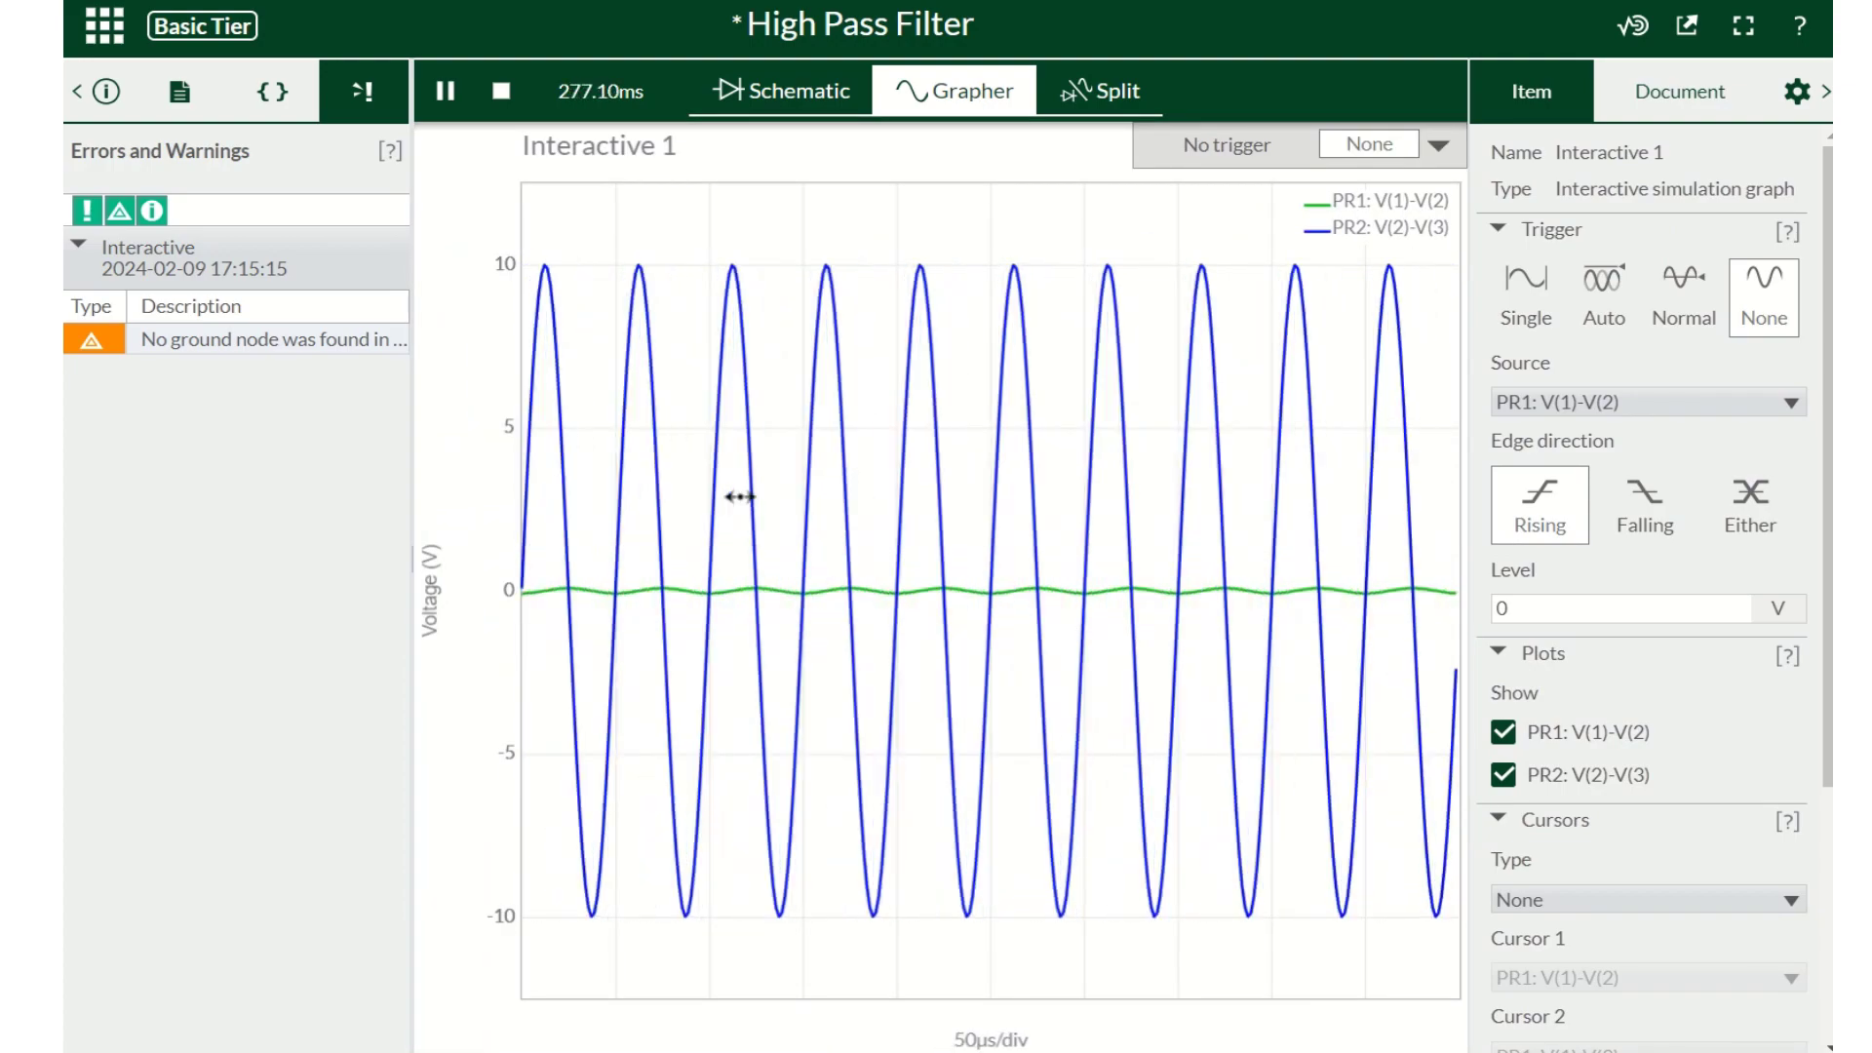
scroll(740, 497, "down", 2)
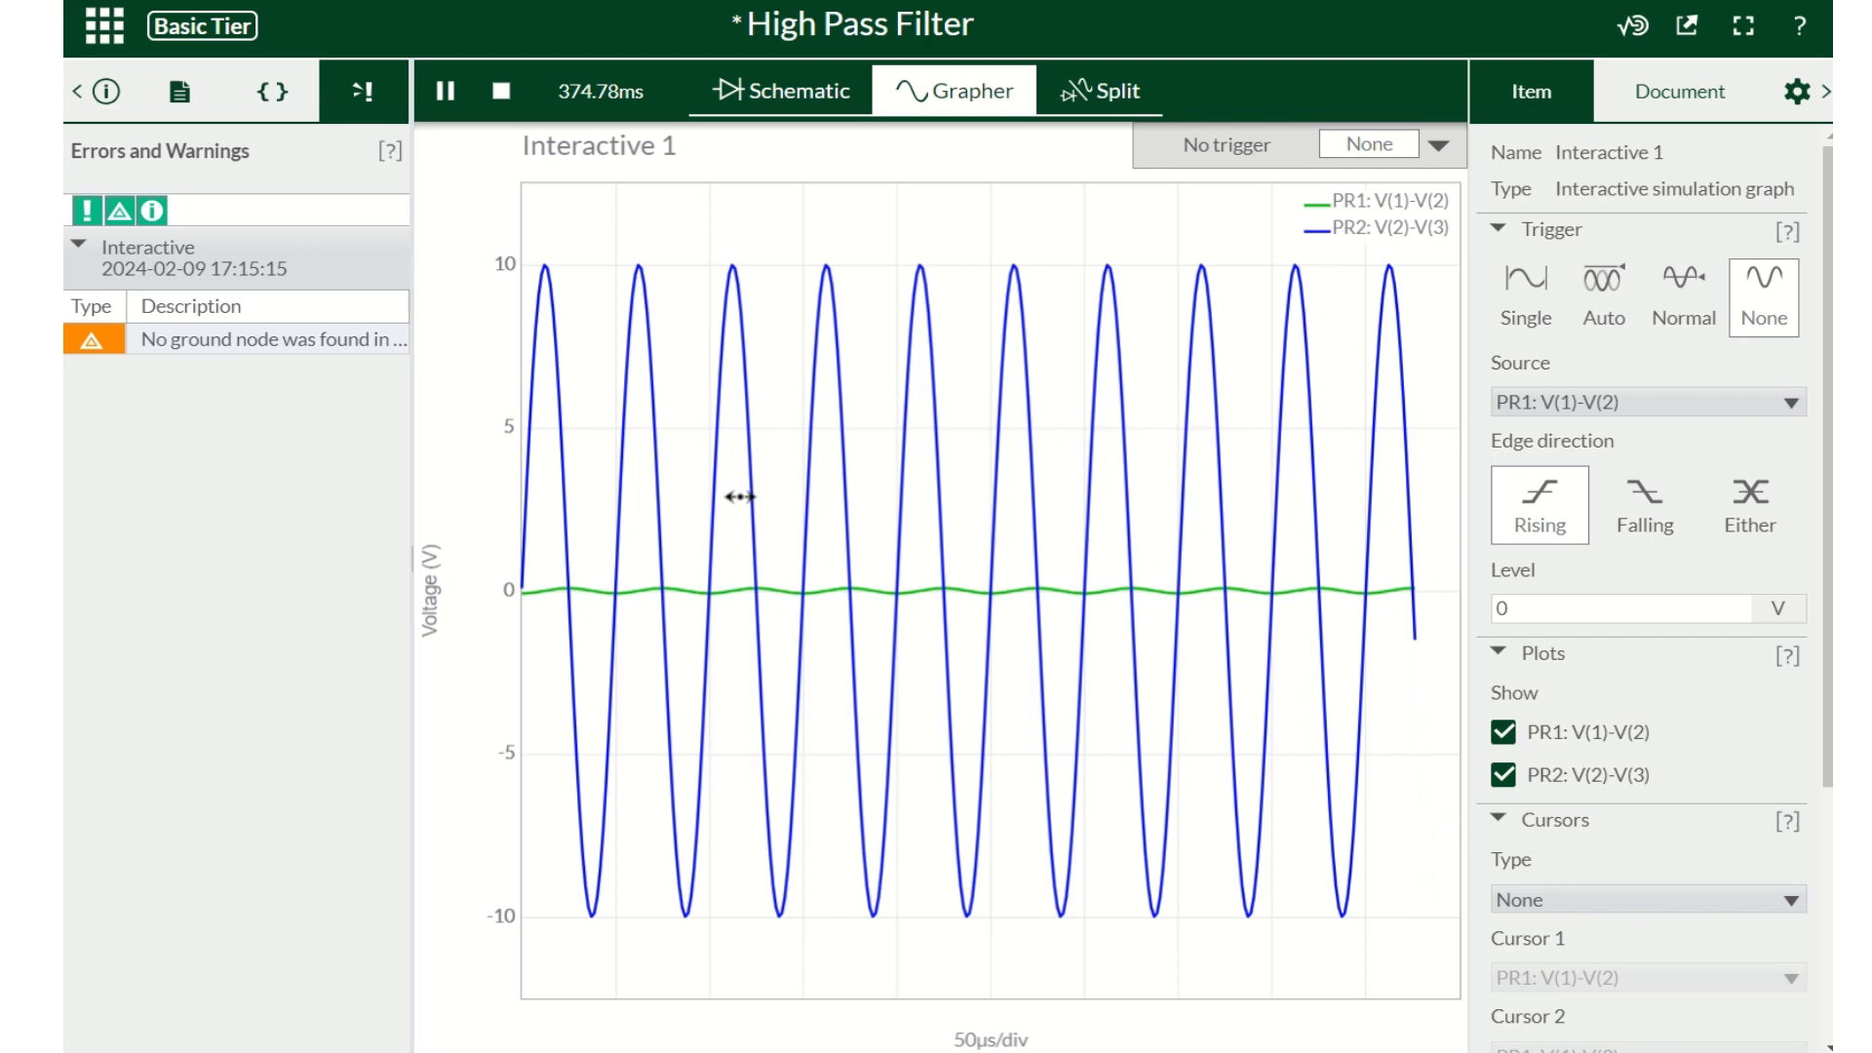
left_click(501, 93)
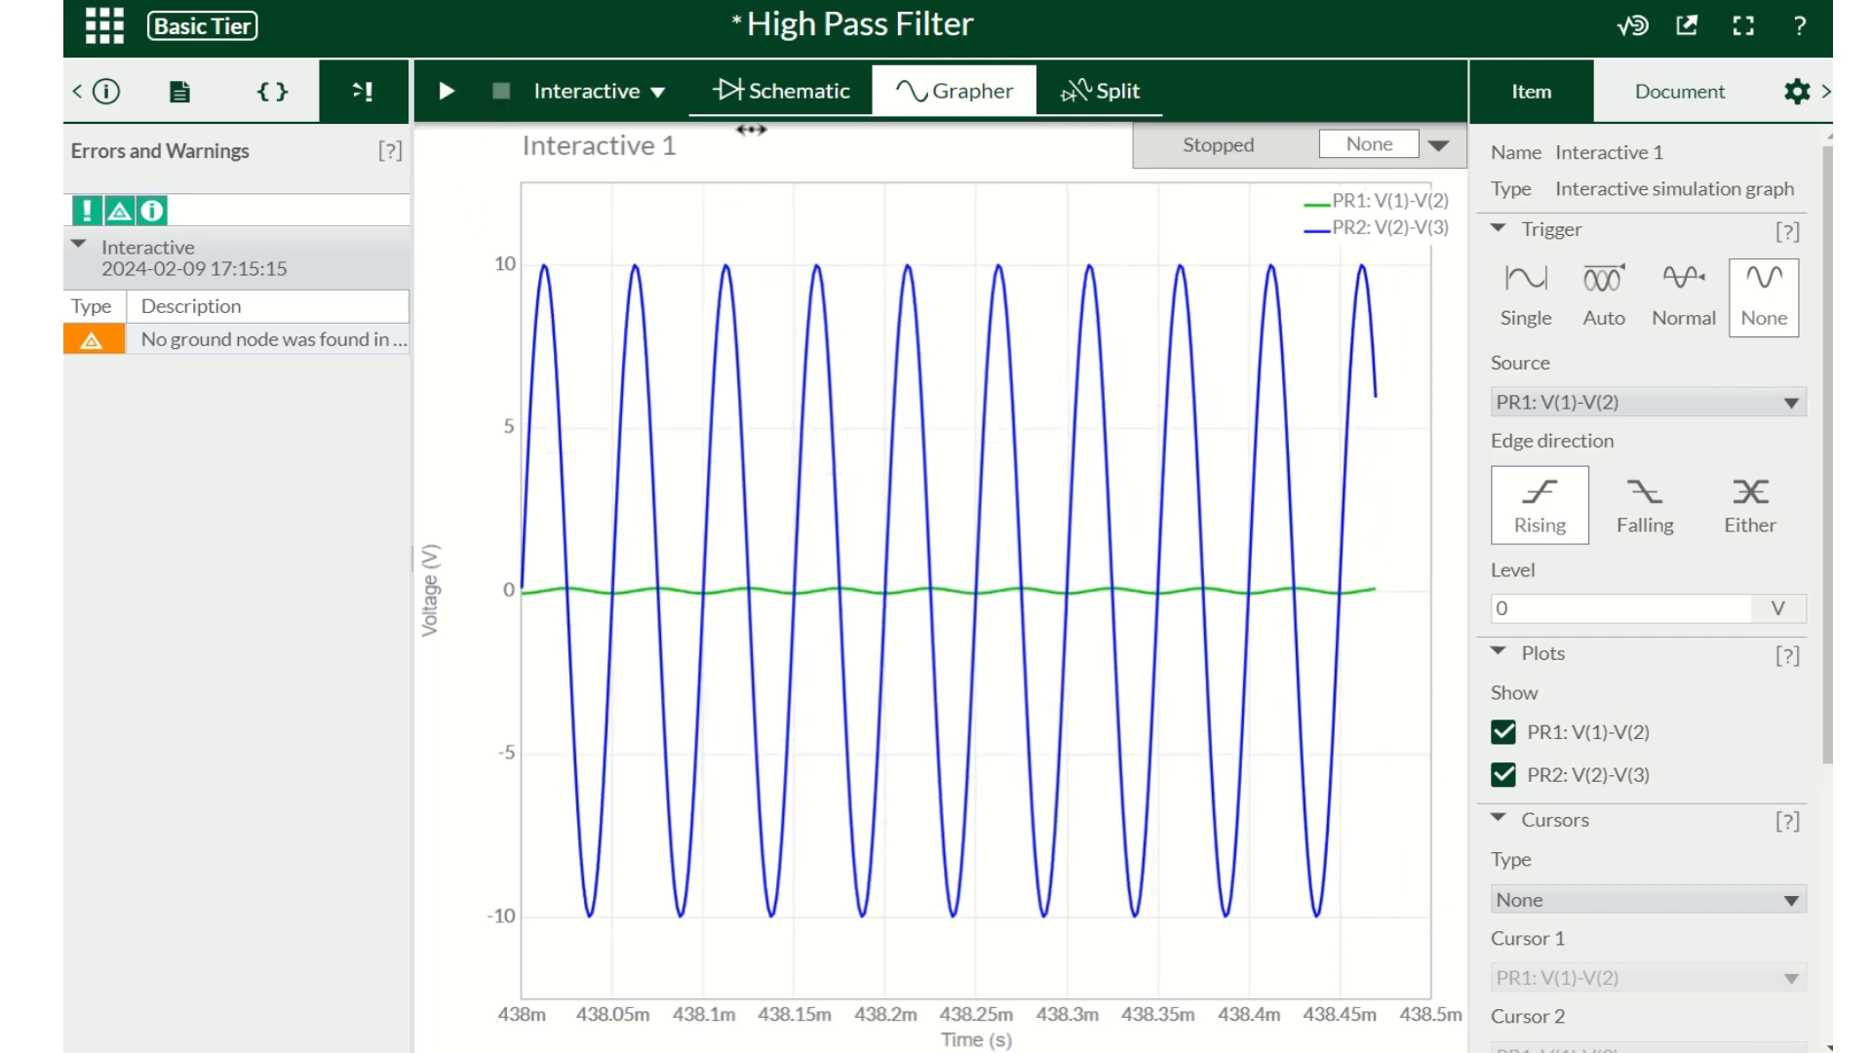
Switch to Split view showing schematic and graph together, with Errors and Warnings collapsed
left_click(1111, 97)
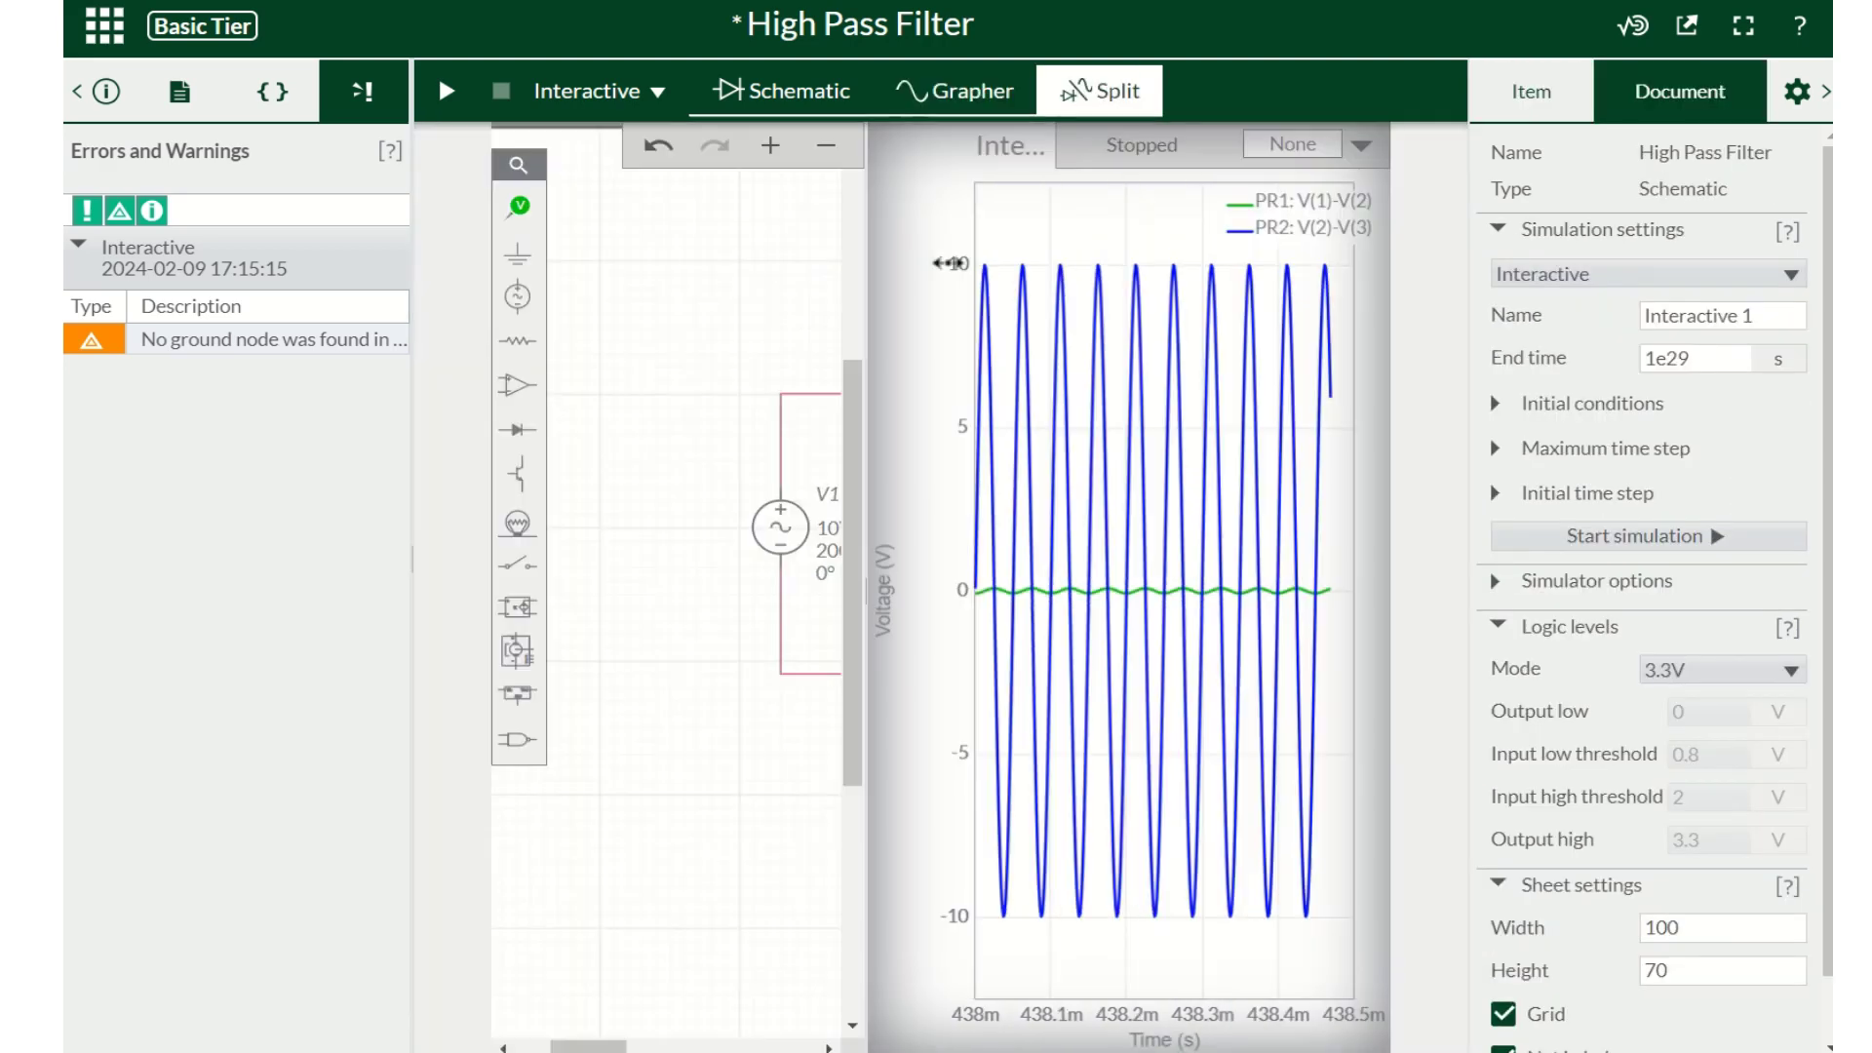
left_click(80, 96)
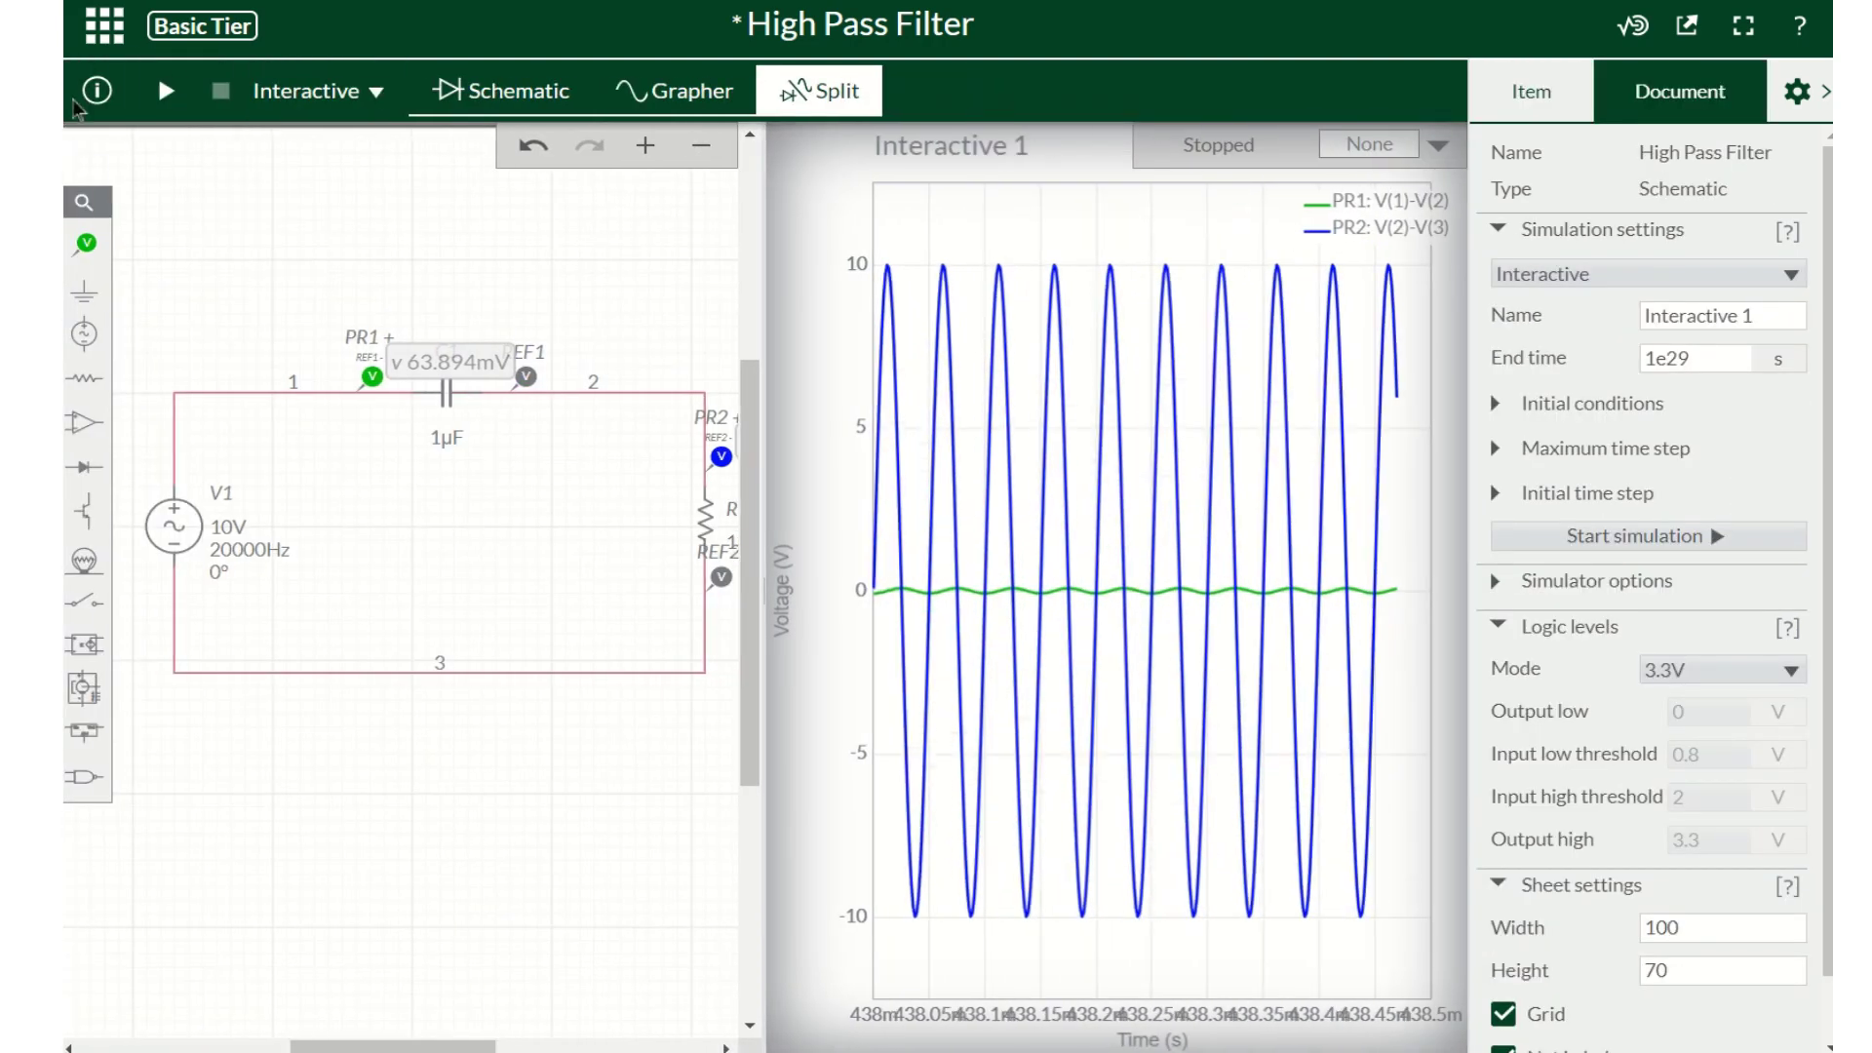
scroll(398, 788, "down", 1)
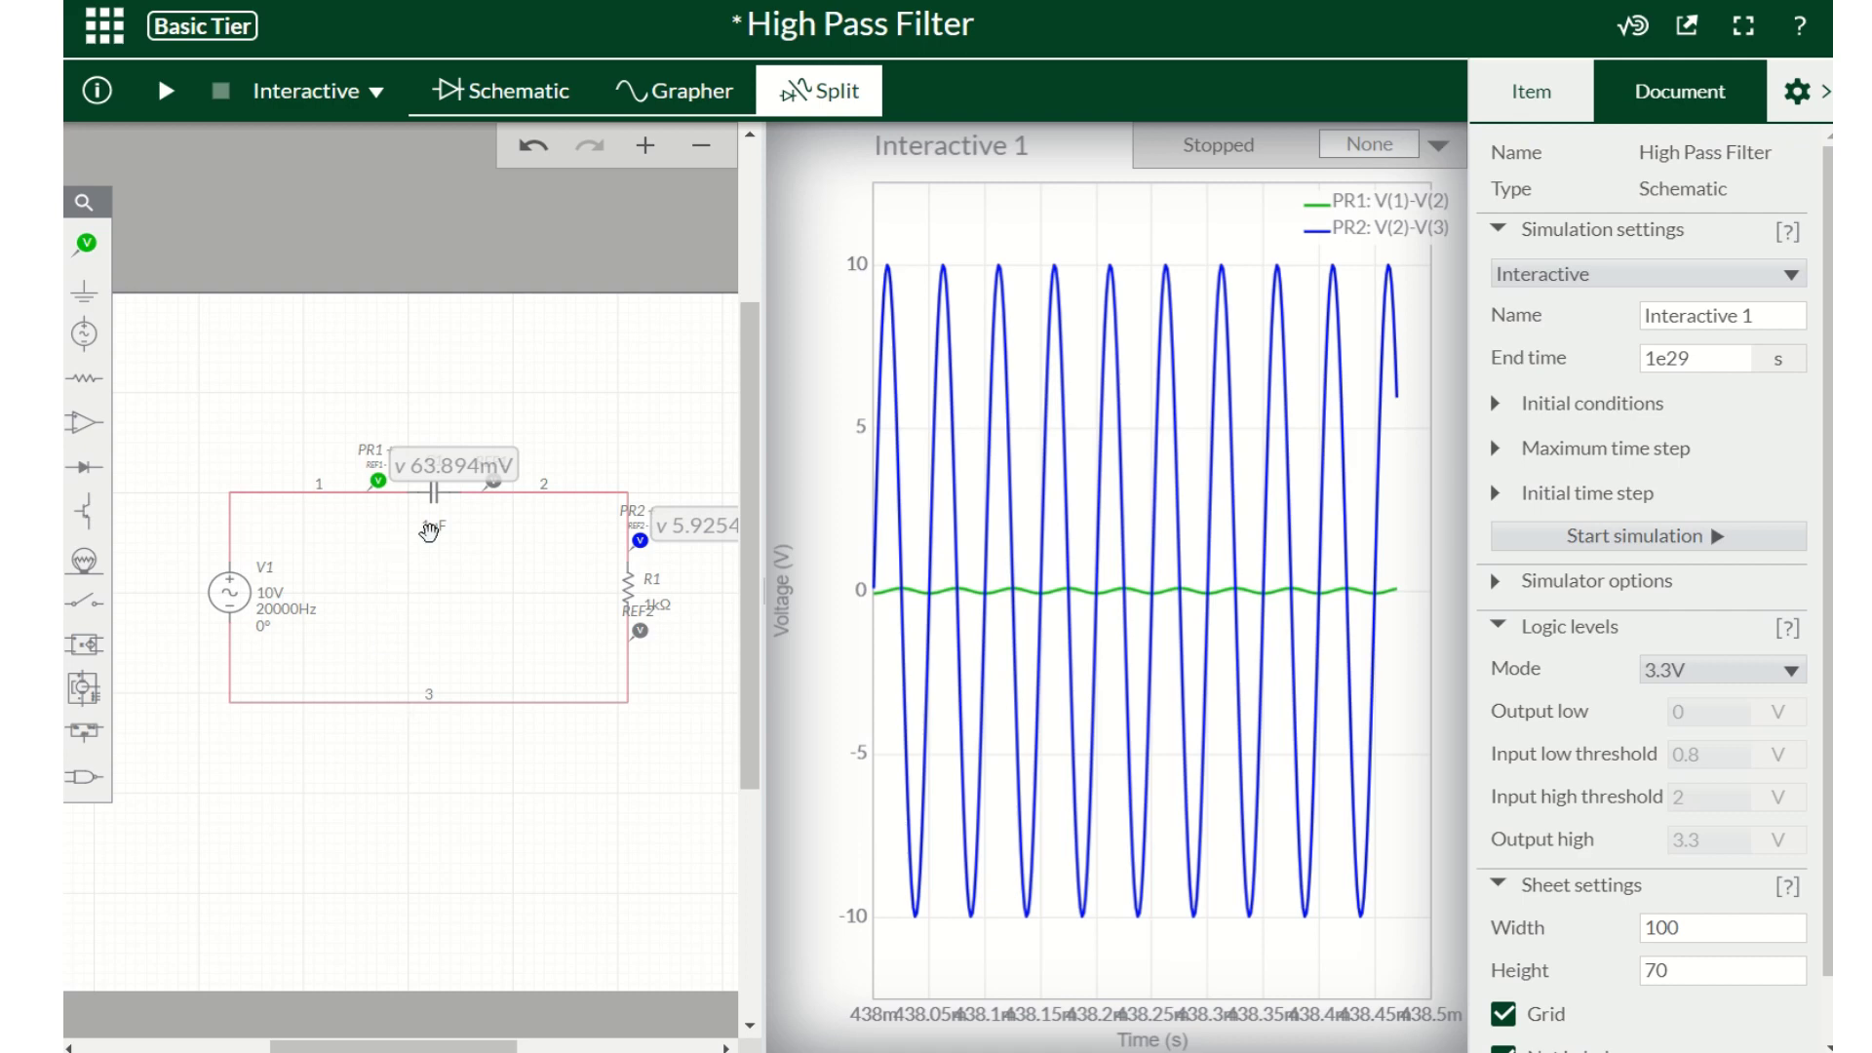
mouse_move(1102, 653)
mouse_move(1048, 762)
Change V1's frequency from 20000 Hz to 20 Hz
left_click(296, 608)
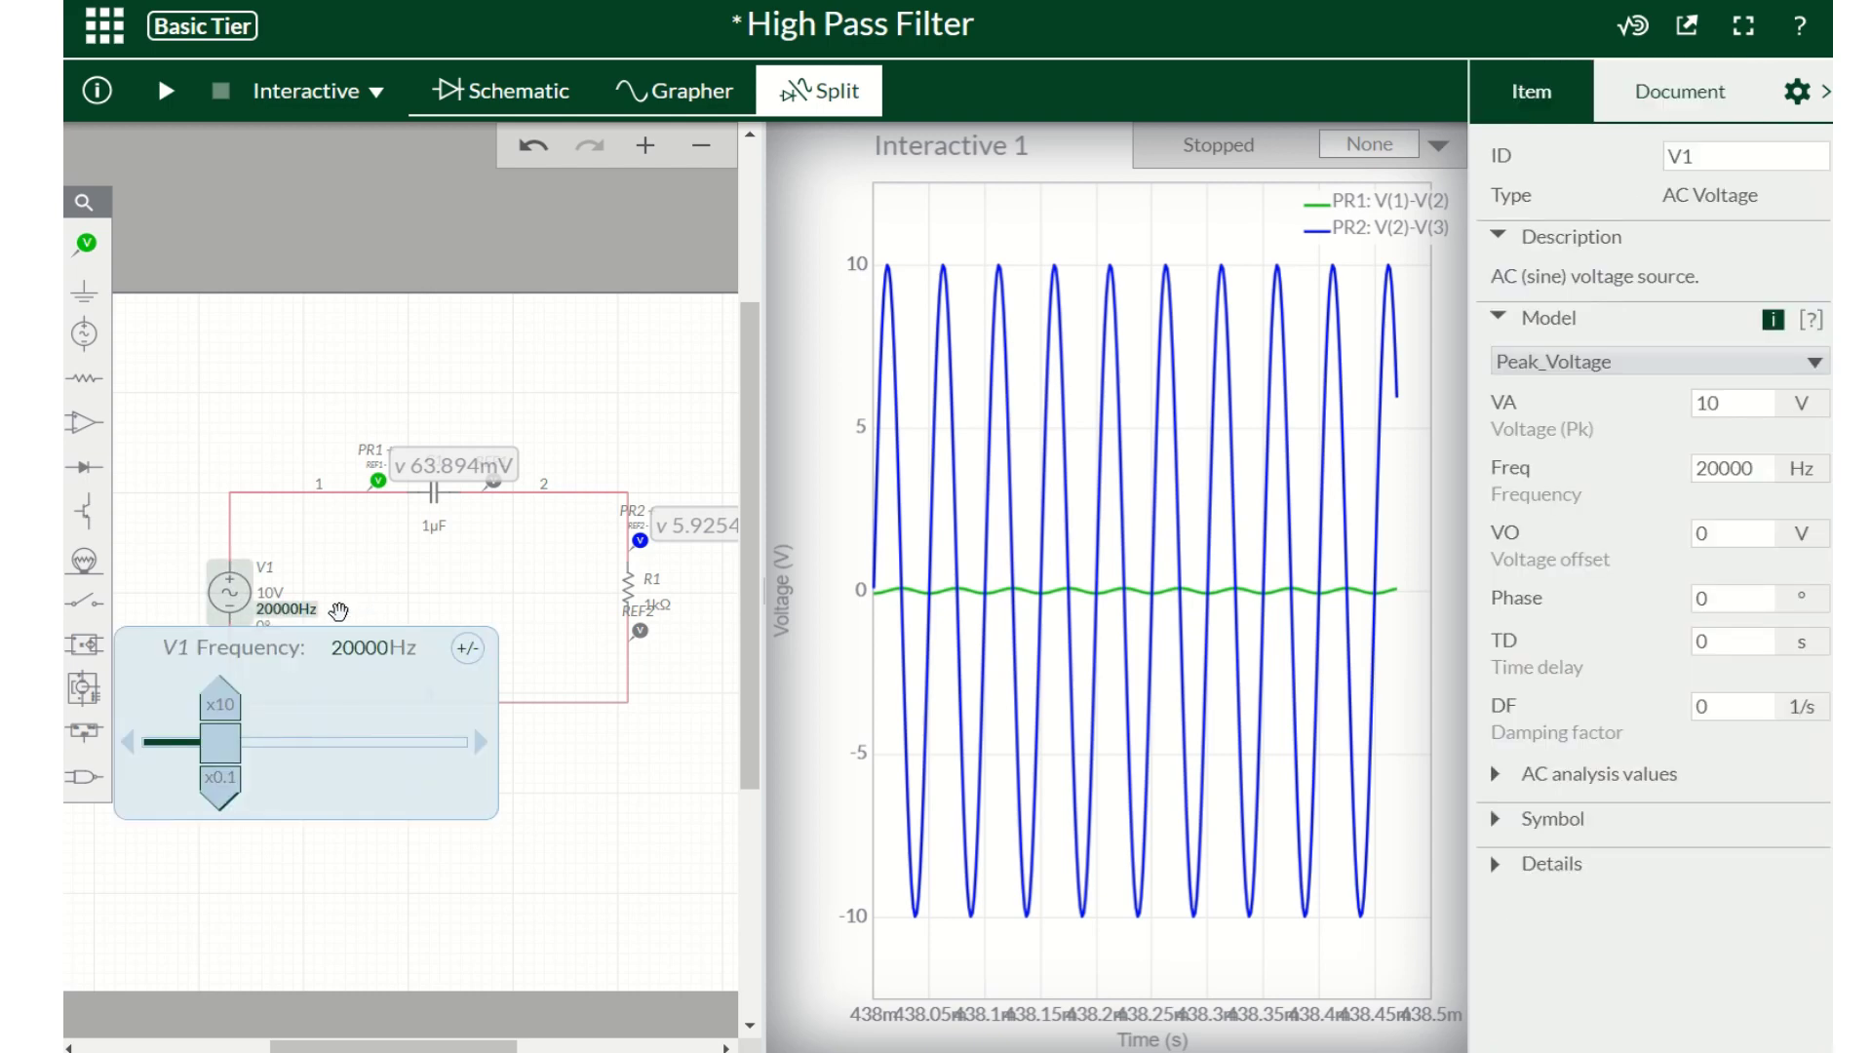
left_click(1748, 468)
double_click(1766, 468)
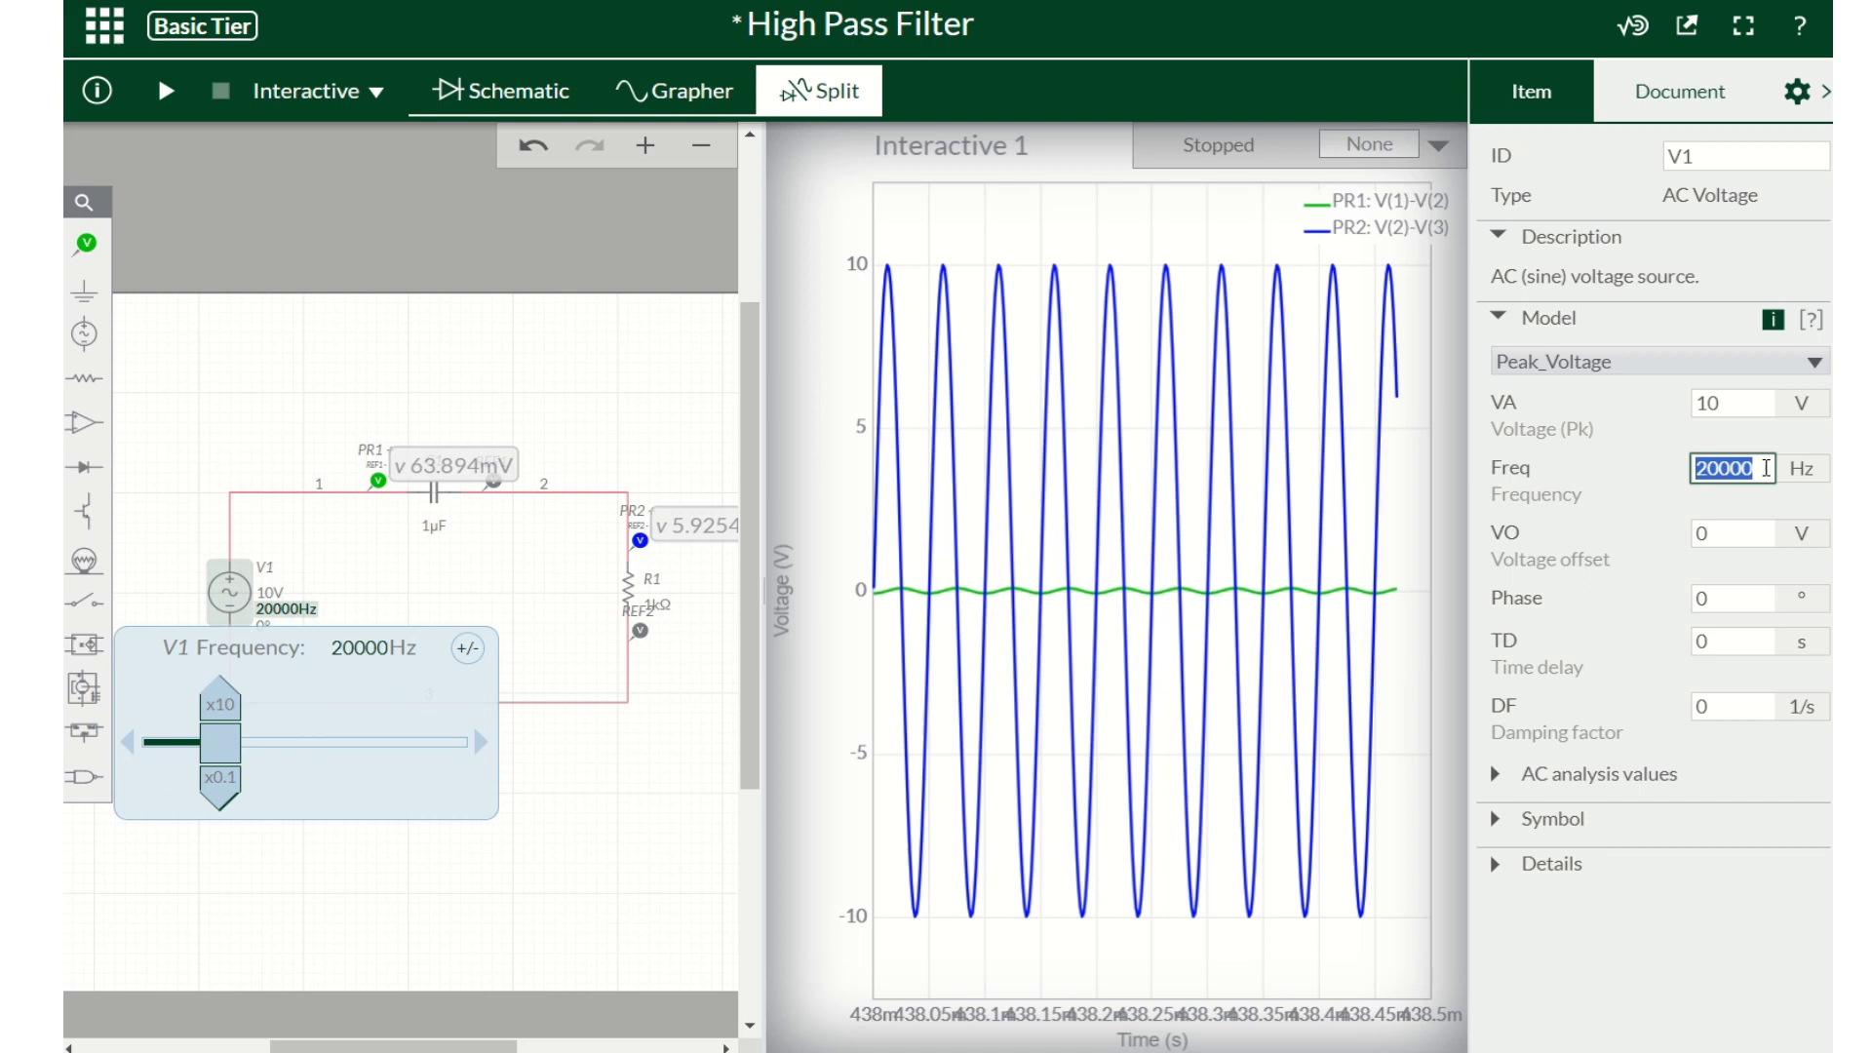
type("20")
left_click(590, 240)
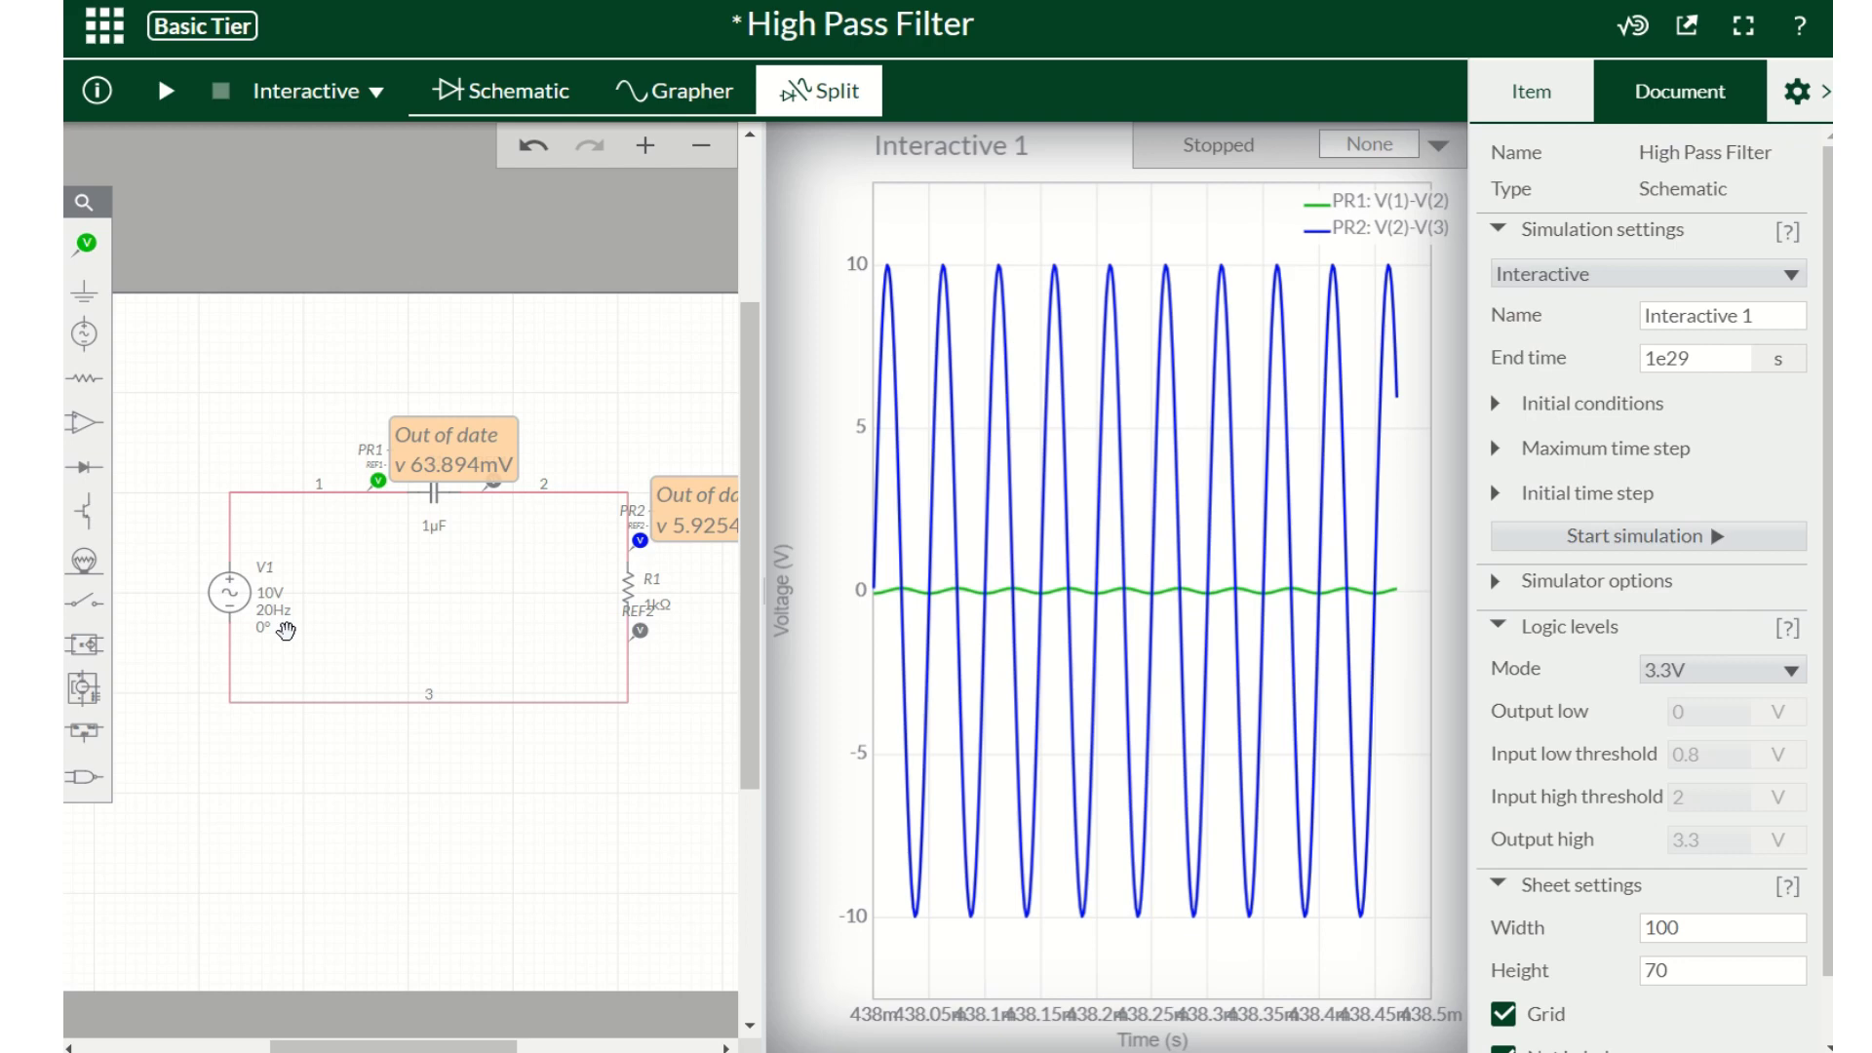
Rerun and stop the simulation at 20 Hz, then zoom out the graph's time axis
left_click(166, 93)
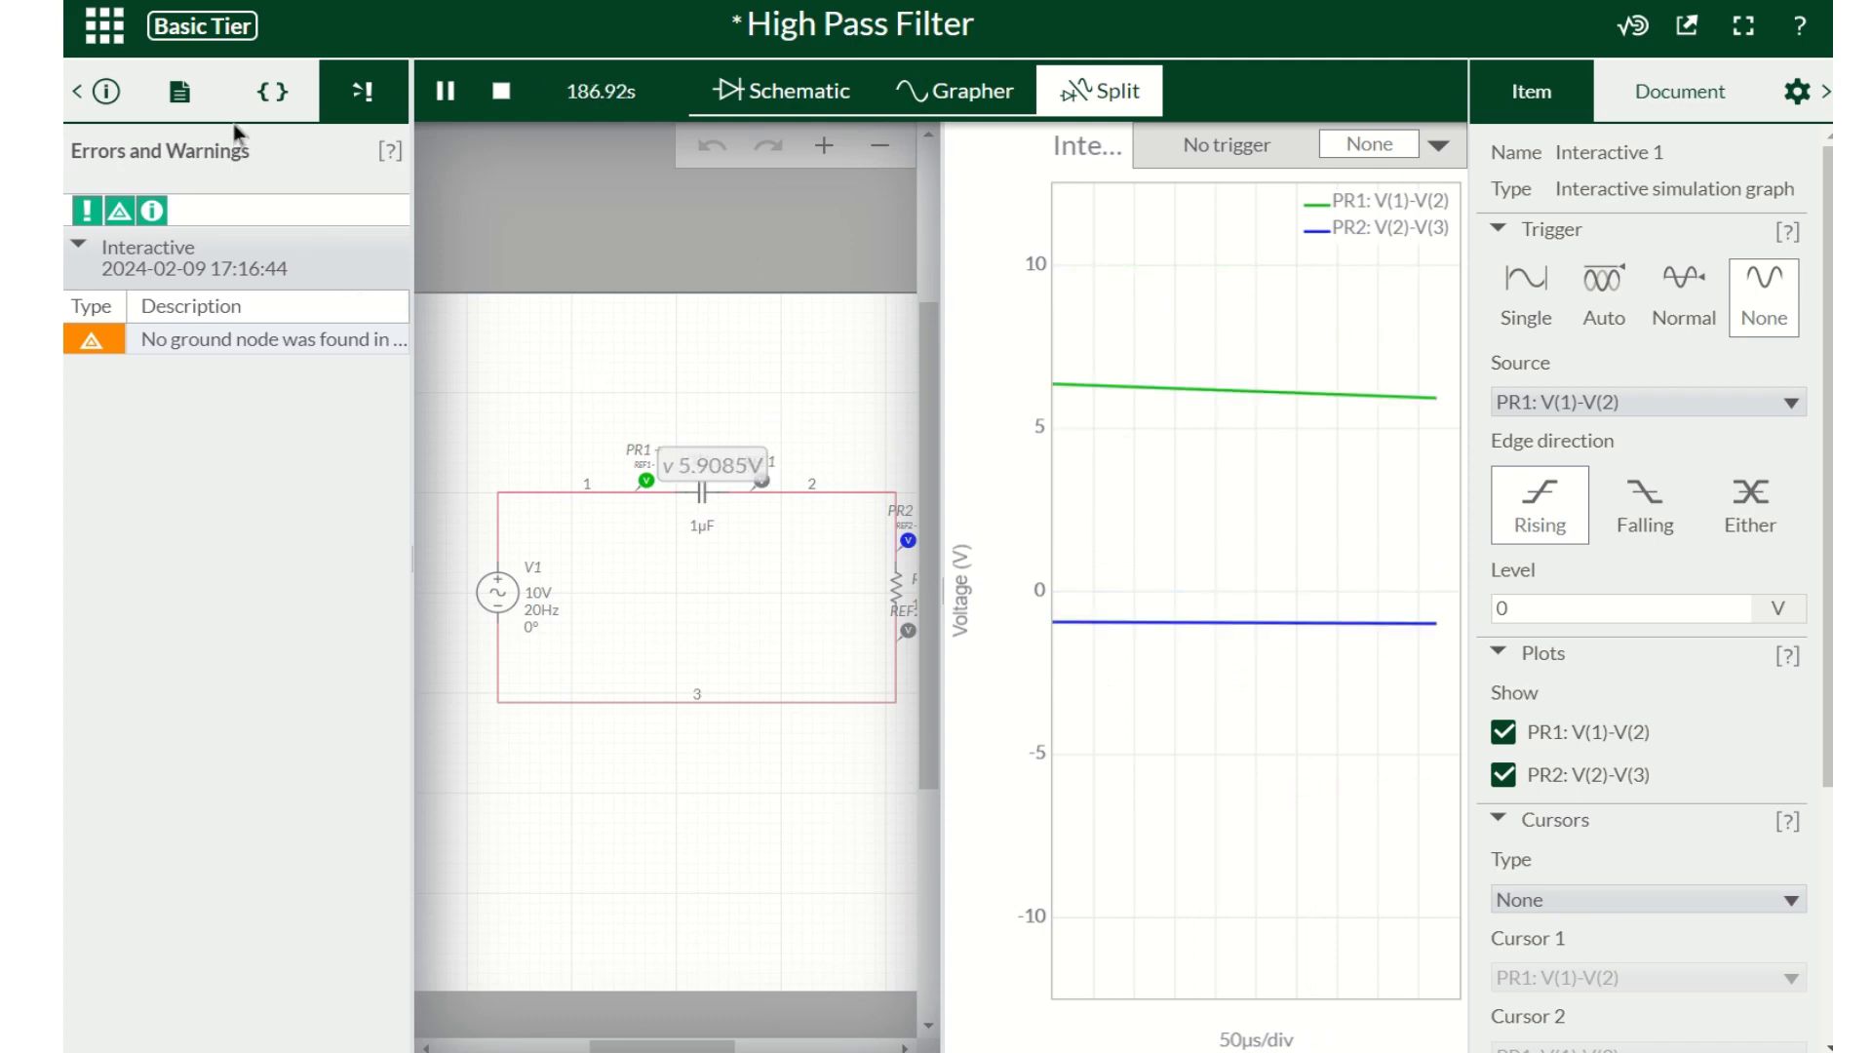
left_click(75, 94)
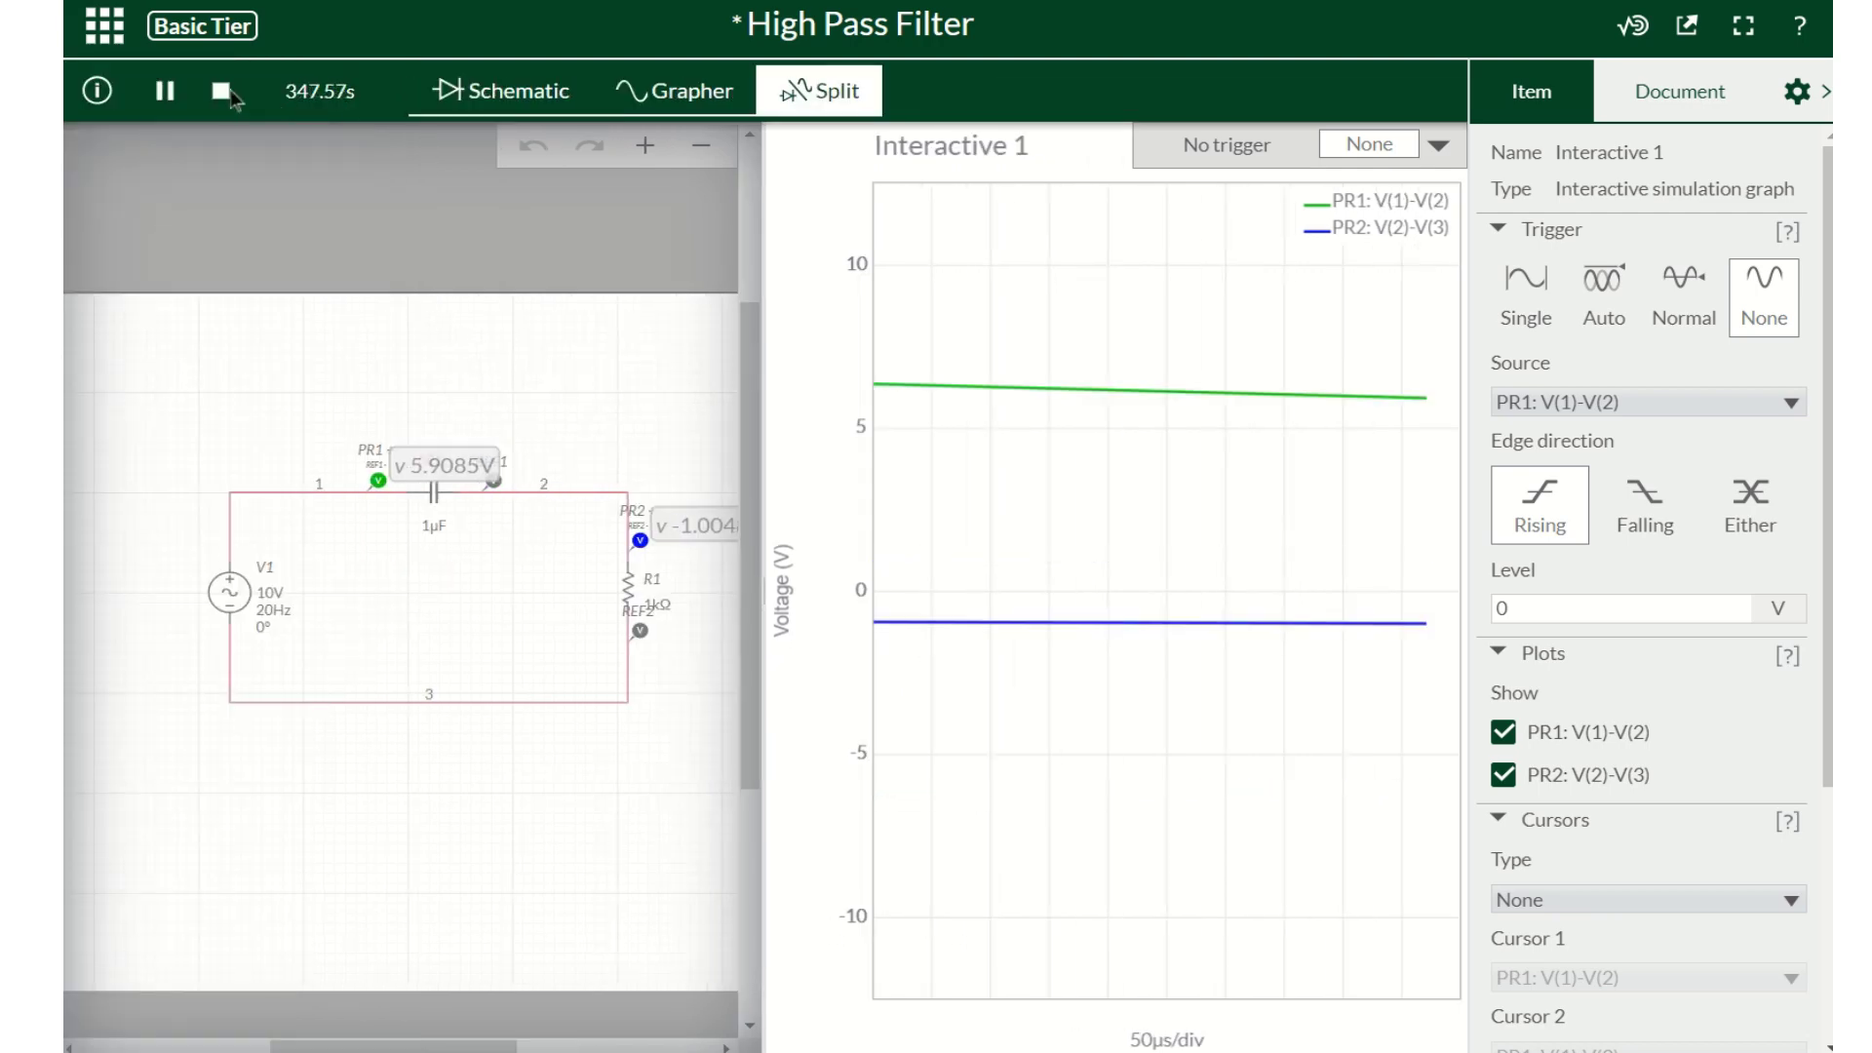
left_click(224, 91)
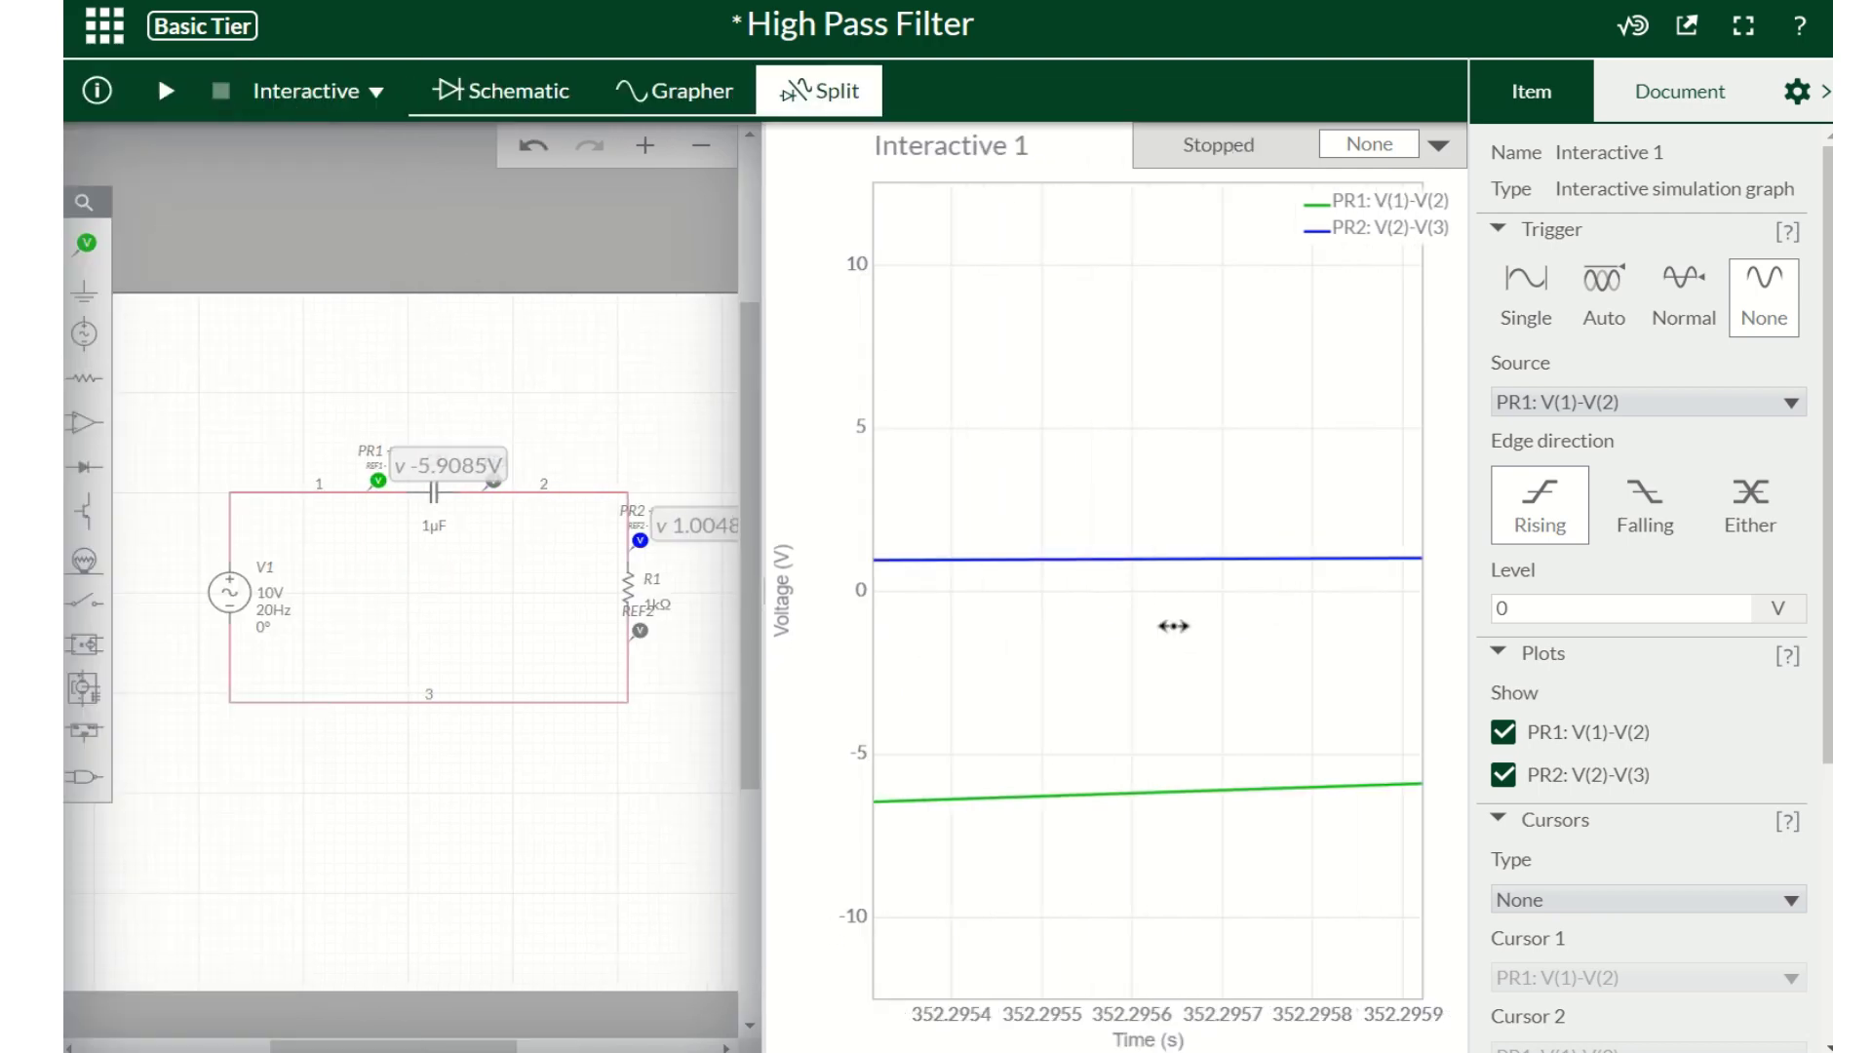
scroll(1173, 626, "down", 5)
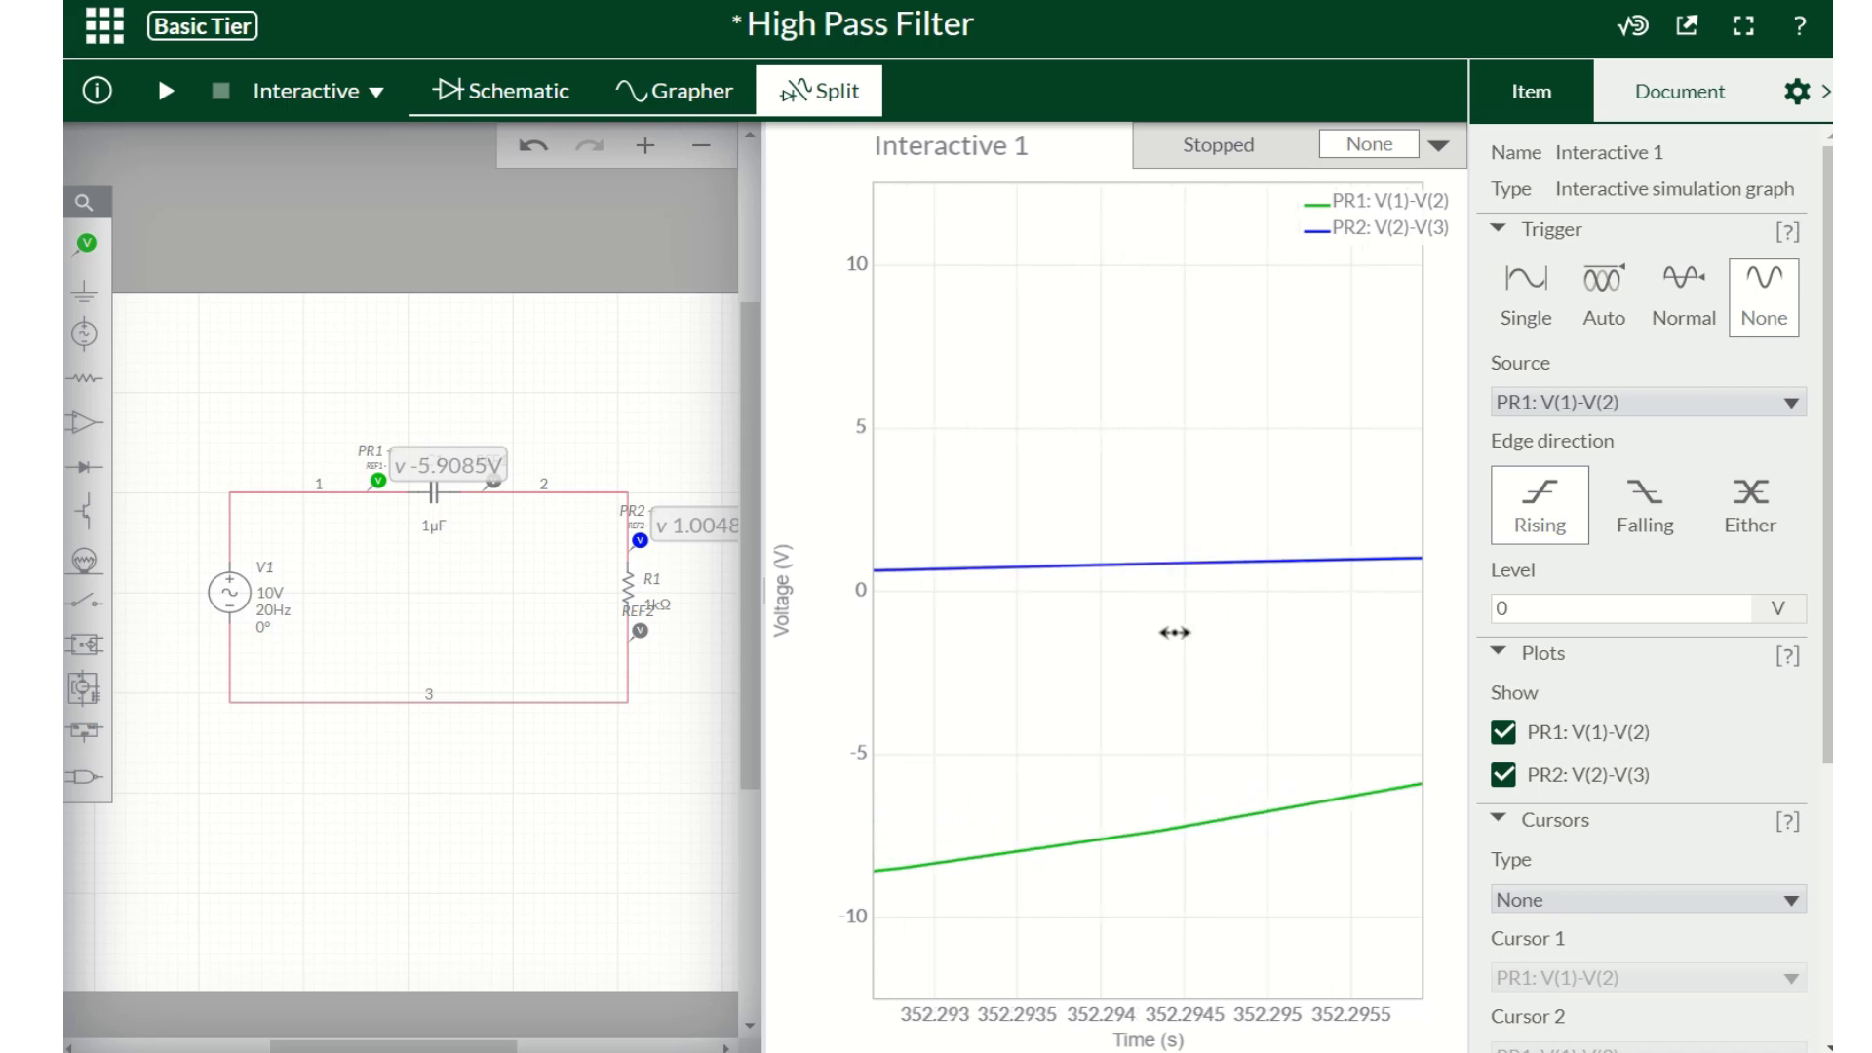
scroll(1175, 632, "down", 10)
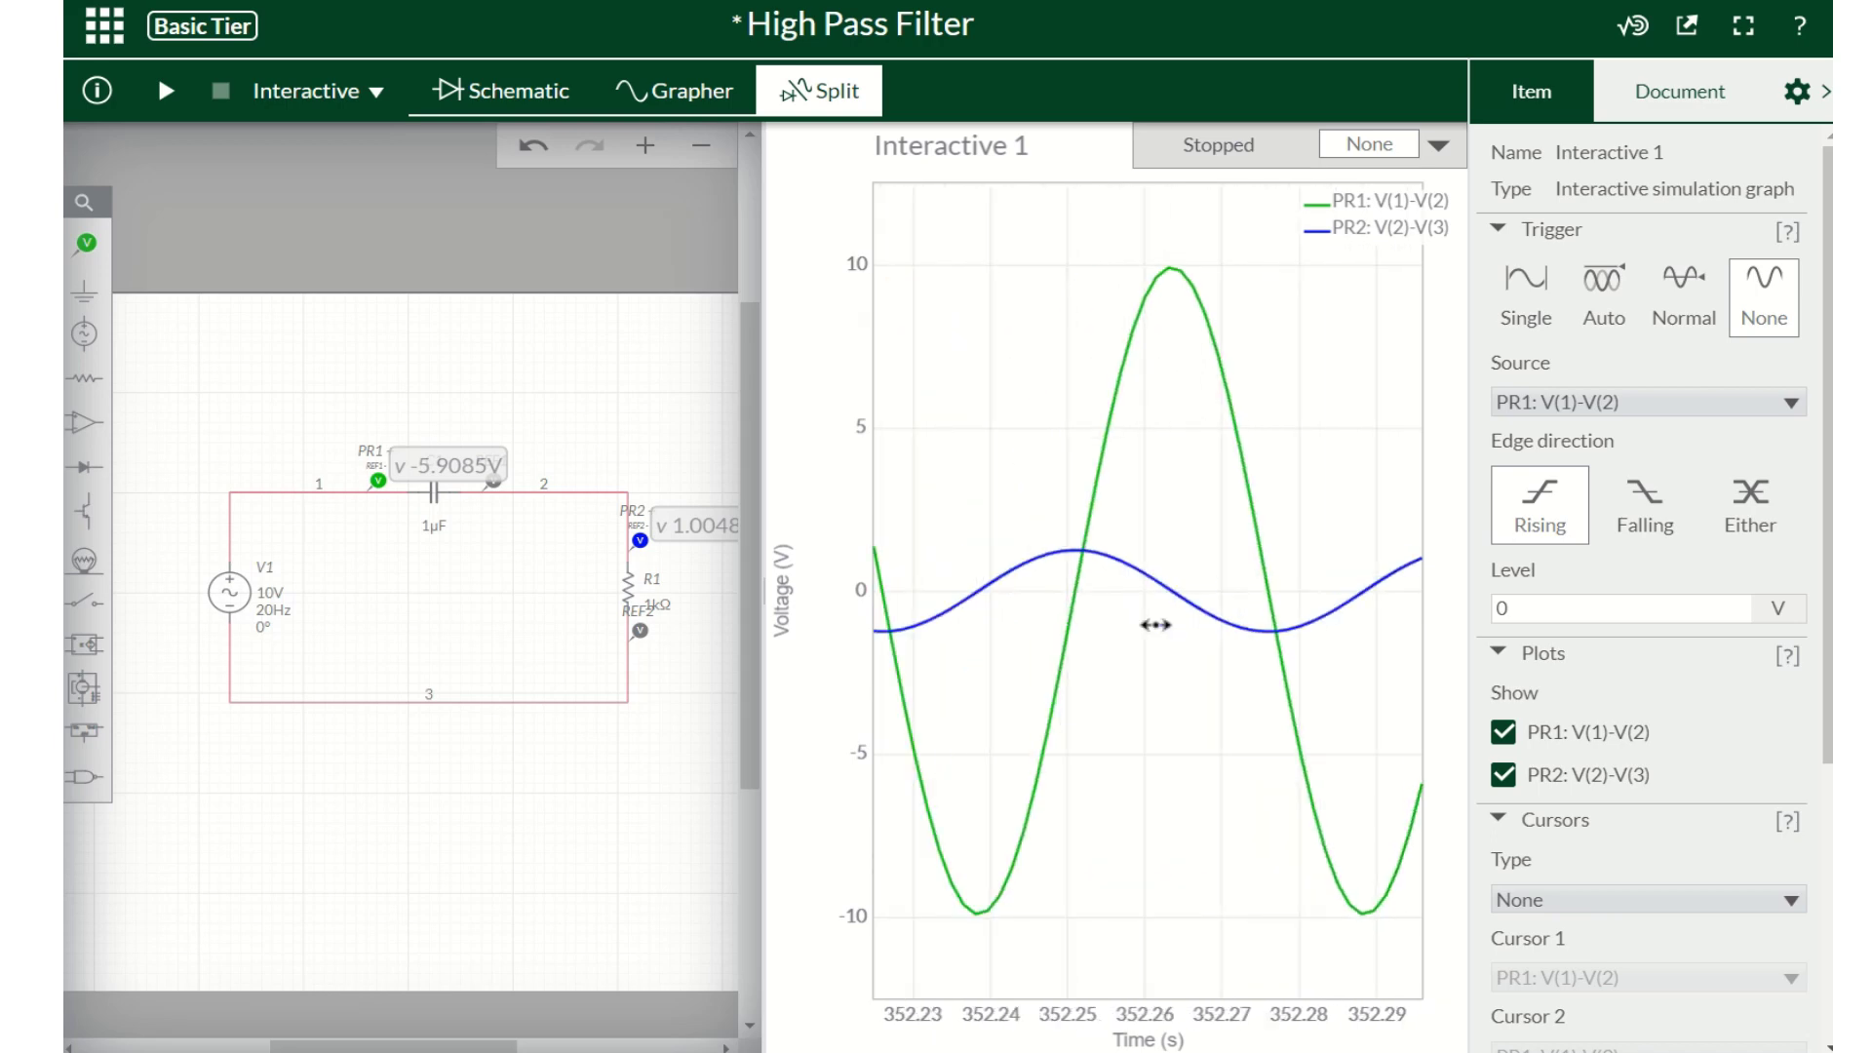
scroll(1155, 625, "down", 7)
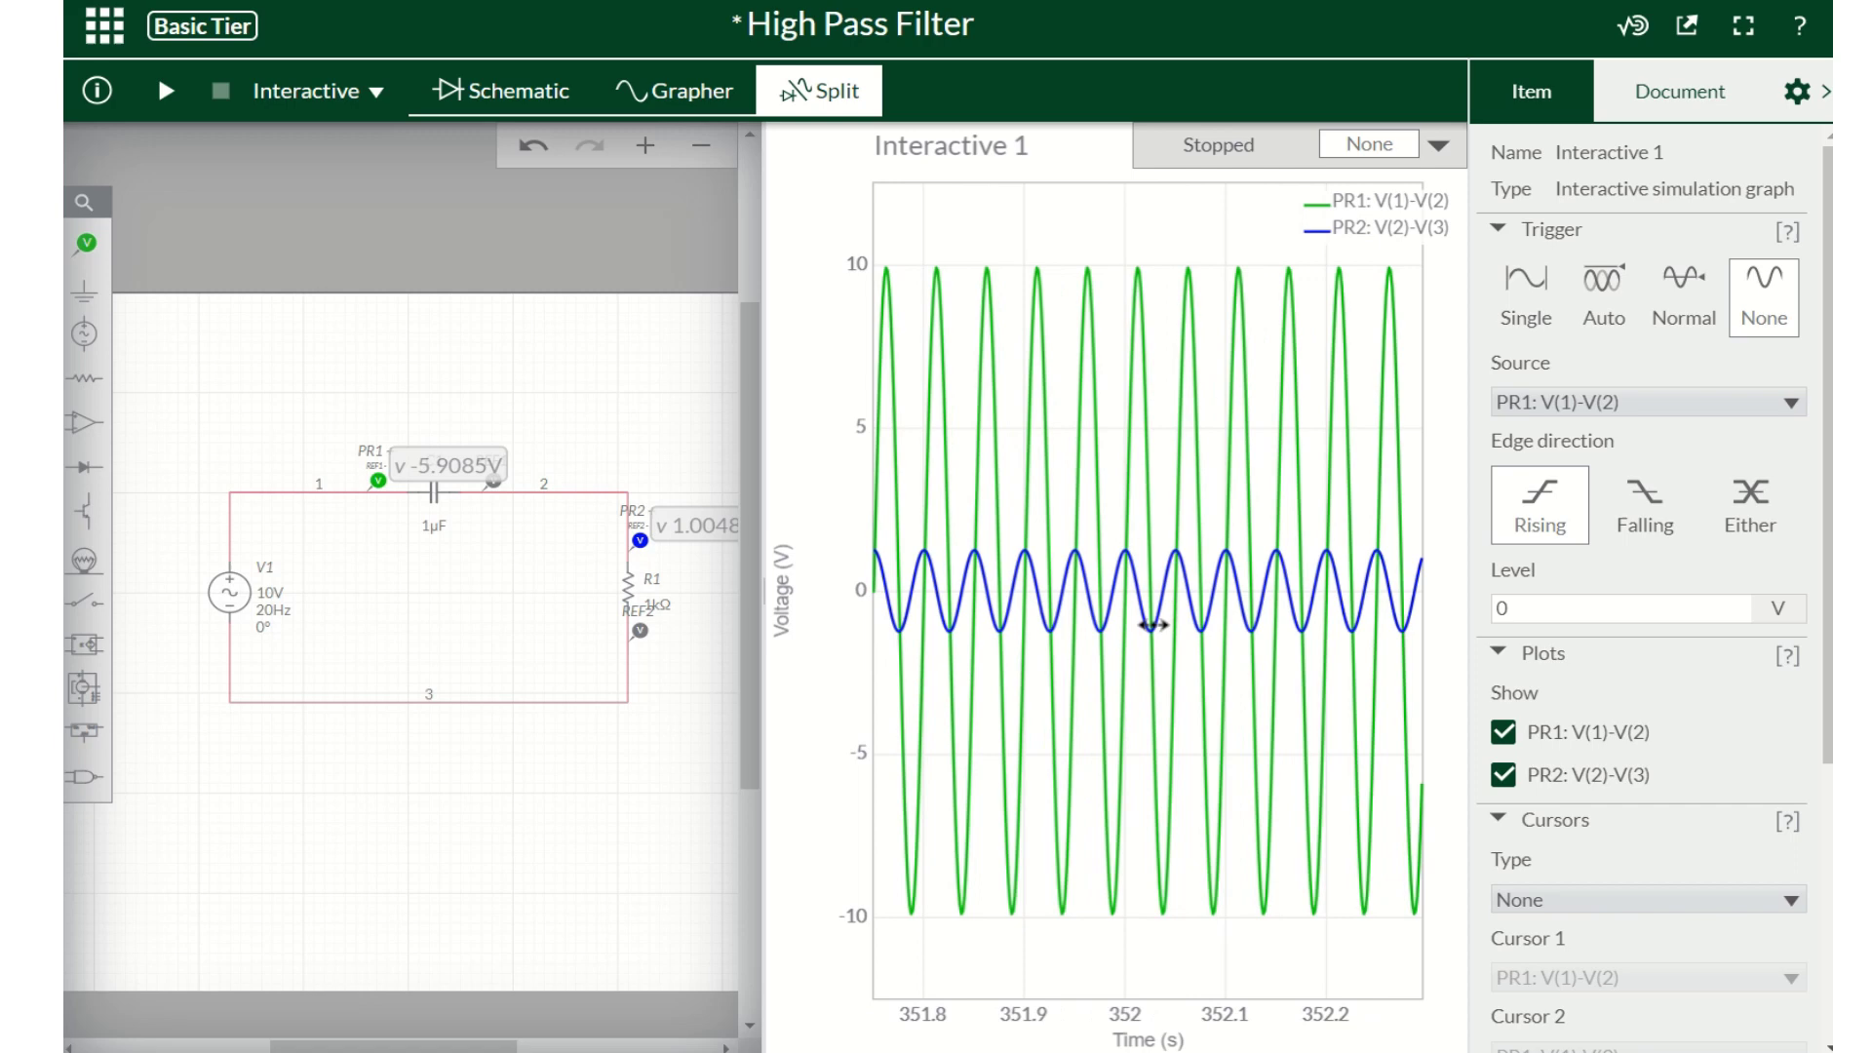